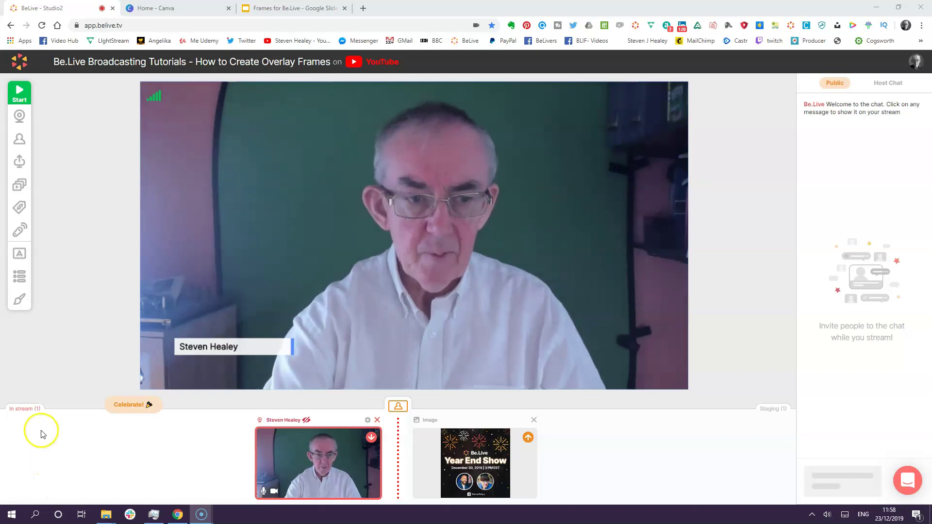
# Apply the sticker-pattern overlay to the stream and replace it with the blue-and-yellow frame overlay
pyautogui.click(20, 298)
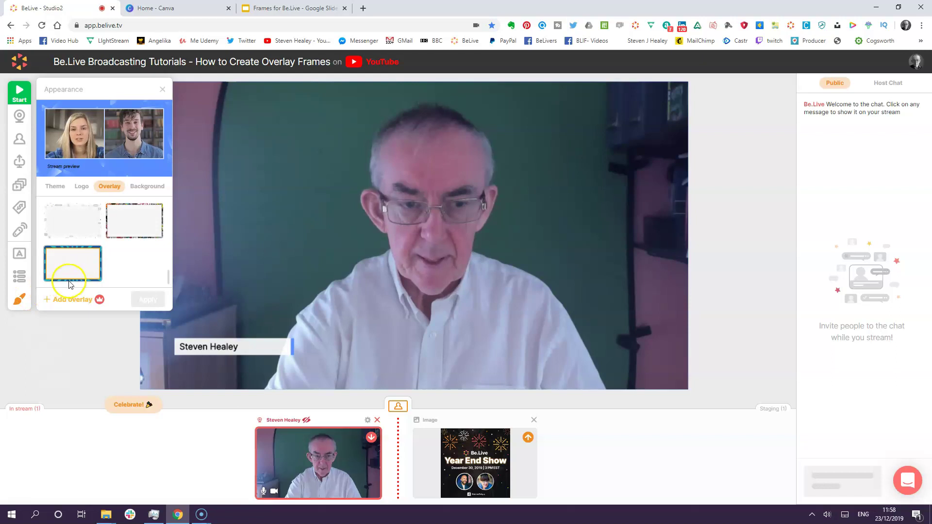
pyautogui.click(127, 225)
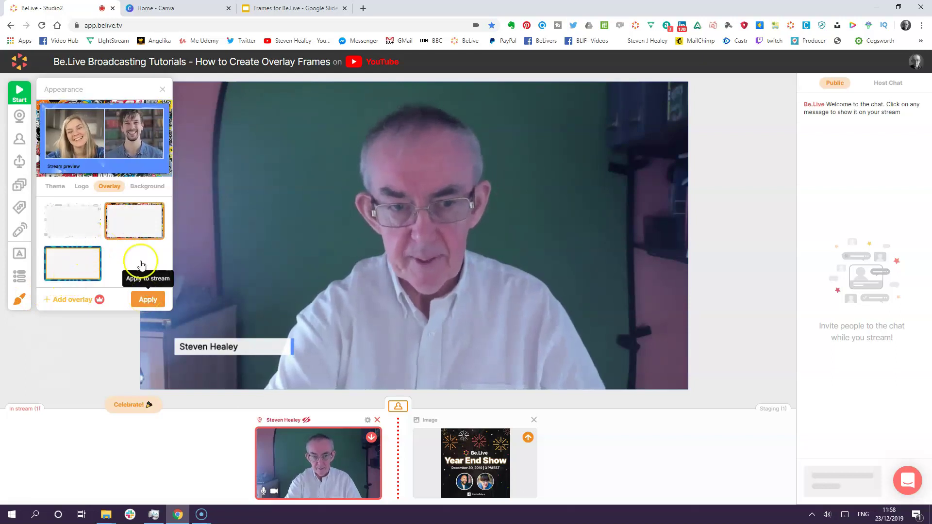
pyautogui.click(146, 299)
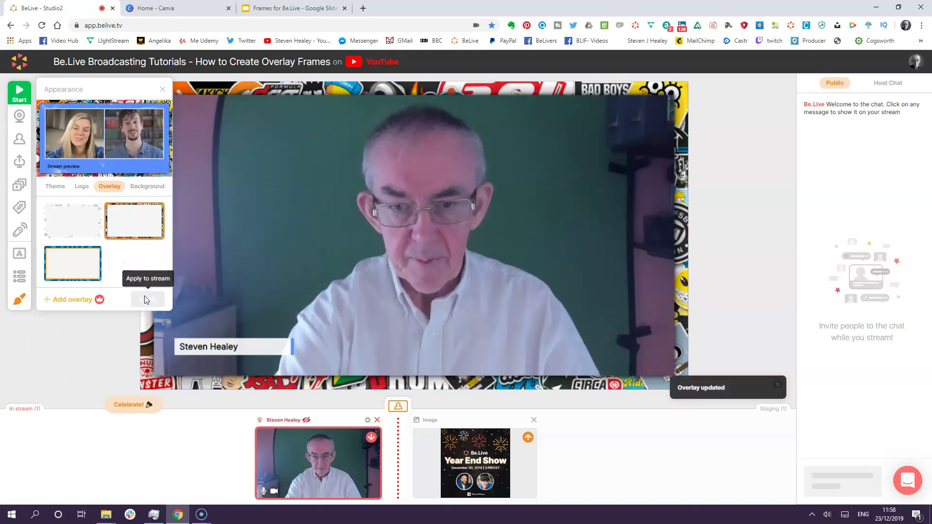
pyautogui.click(83, 258)
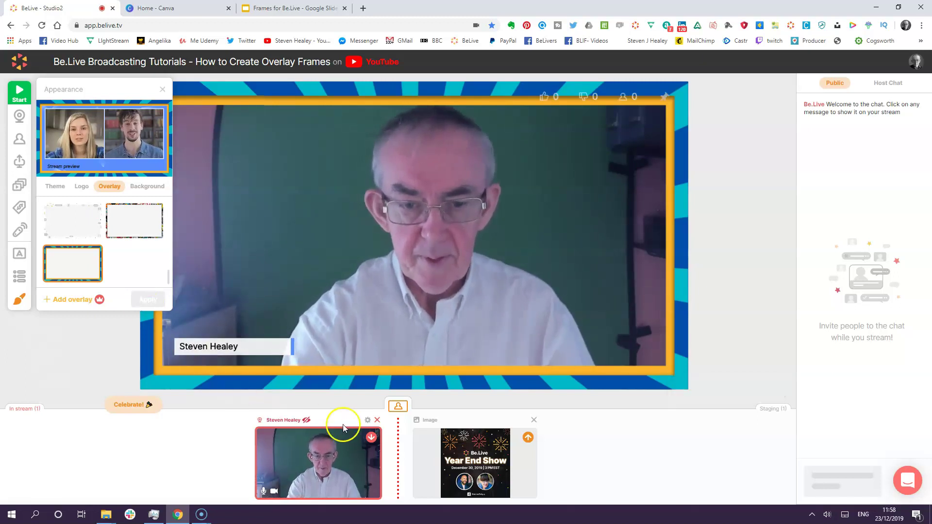
# Hide the host's name label and set the stream overlay to None
pyautogui.click(307, 421)
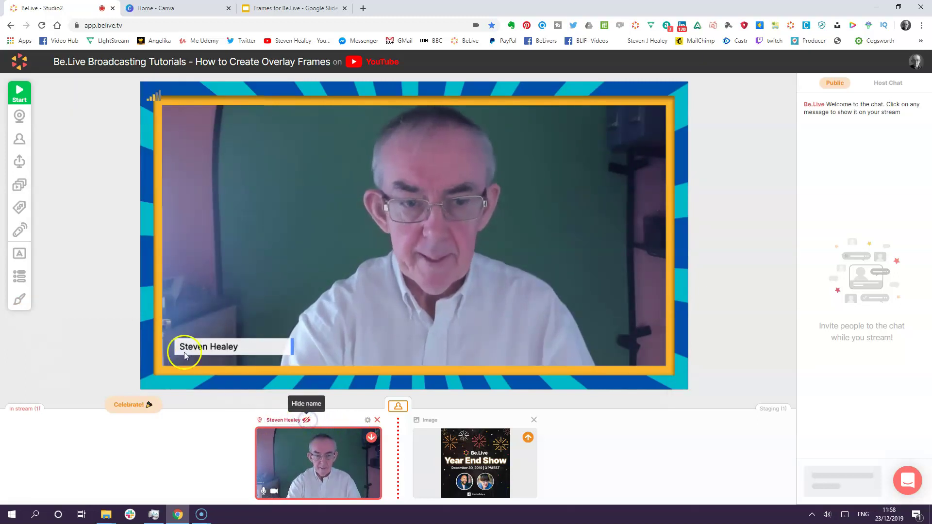
pyautogui.click(20, 299)
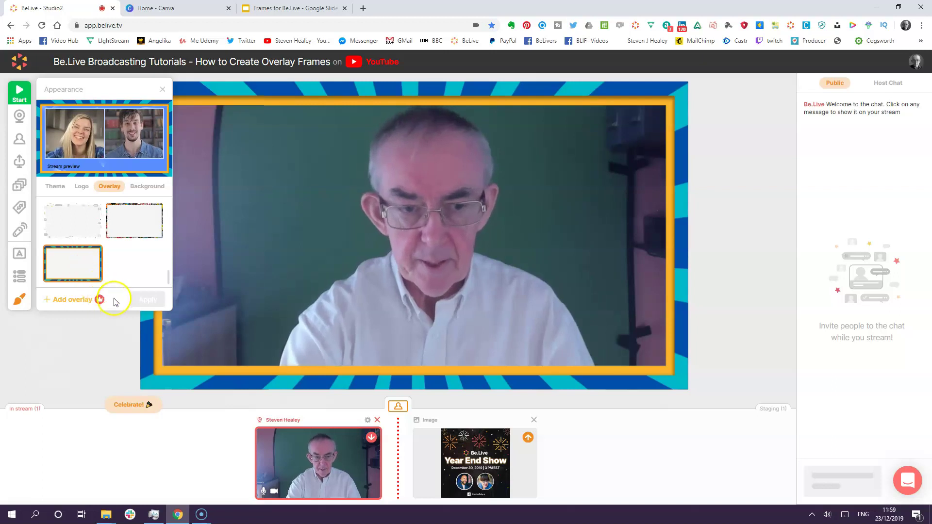
pyautogui.scroll(5, 87, 243)
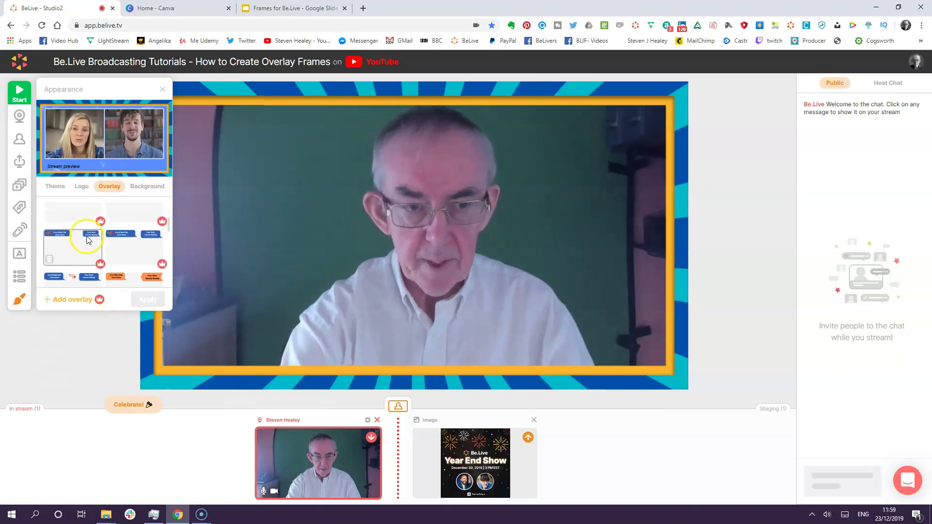
pyautogui.click(77, 214)
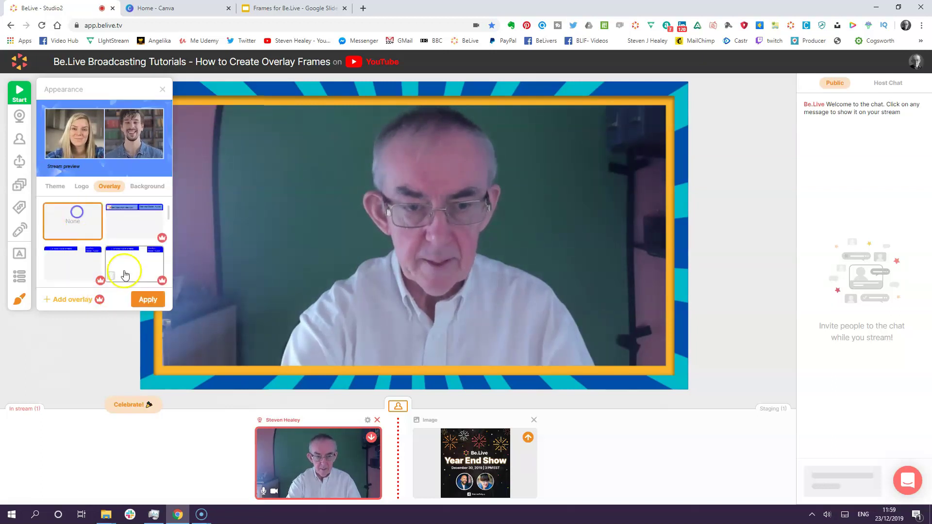
pyautogui.click(140, 300)
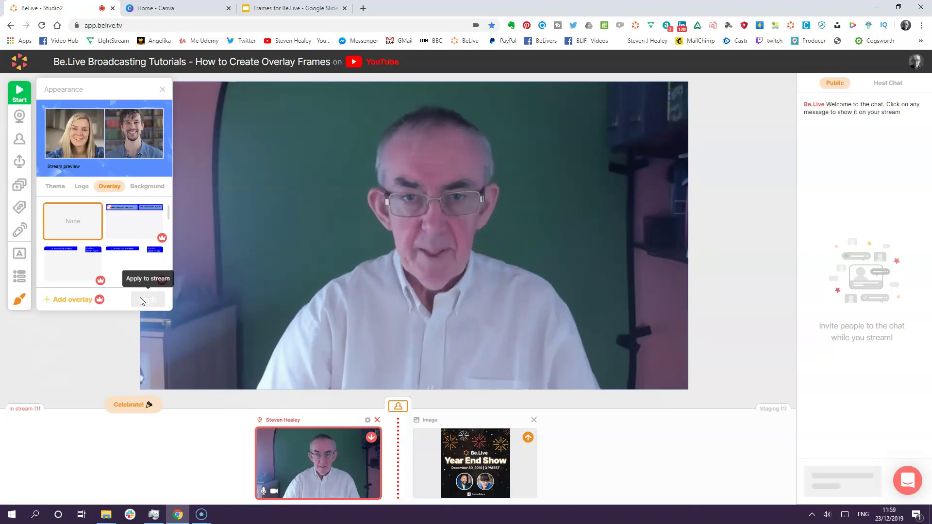
pyautogui.click(84, 334)
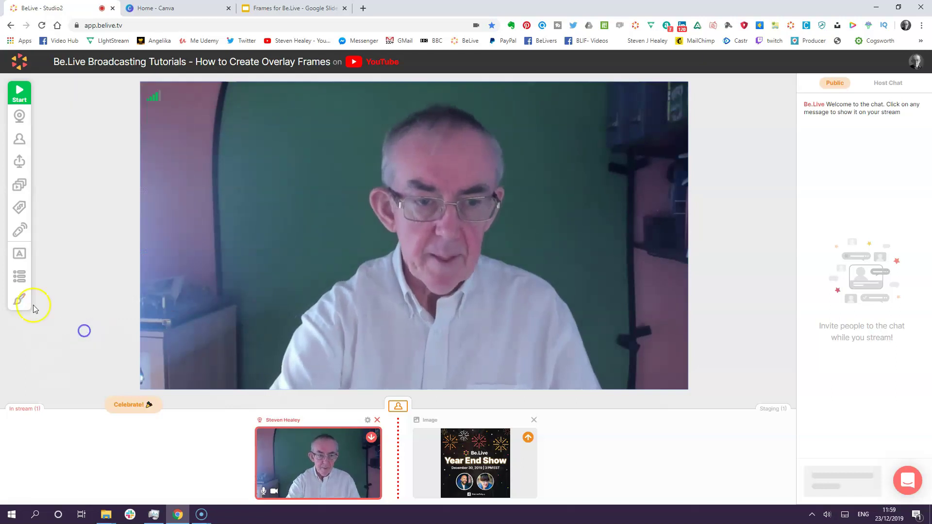
# Show the "Welcome to the Show" agenda item on the stream and hide it again
pyautogui.click(20, 280)
pyautogui.moveTo(147, 180)
pyautogui.click(149, 181)
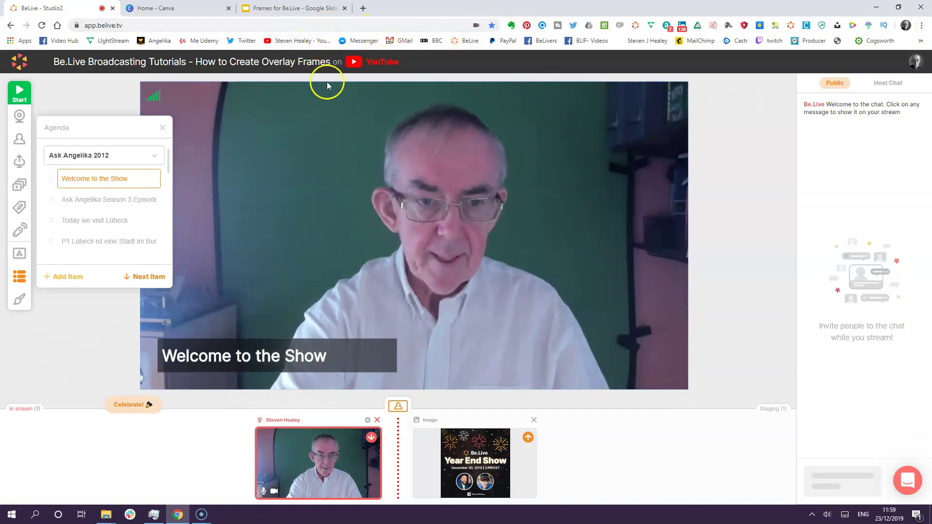
pyautogui.moveTo(147, 180)
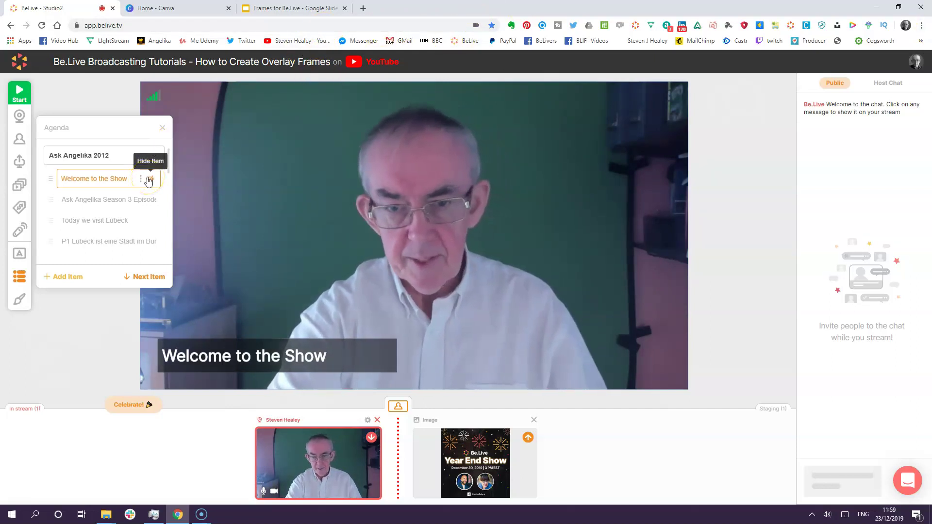
pyautogui.click(147, 179)
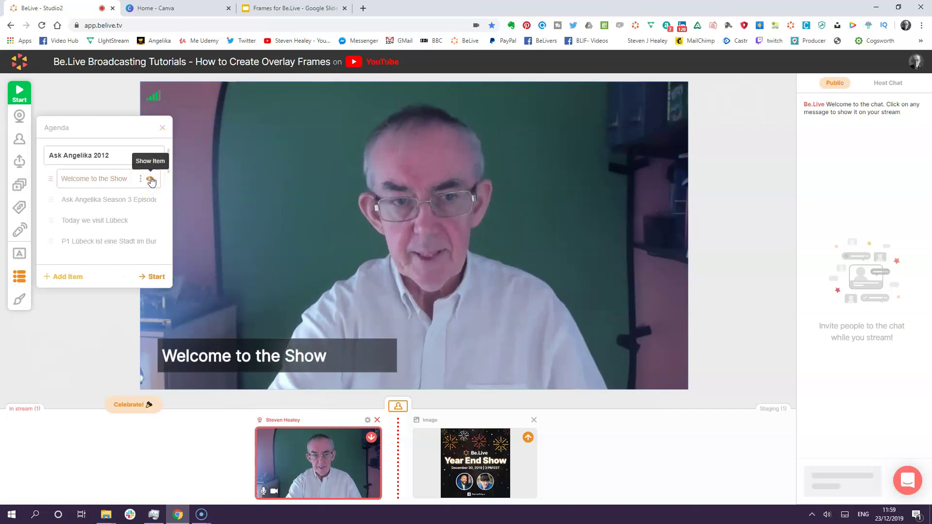
# Switch to Canva and create a blank design with custom dimensions of 1280 × 720 px
pyautogui.click(183, 9)
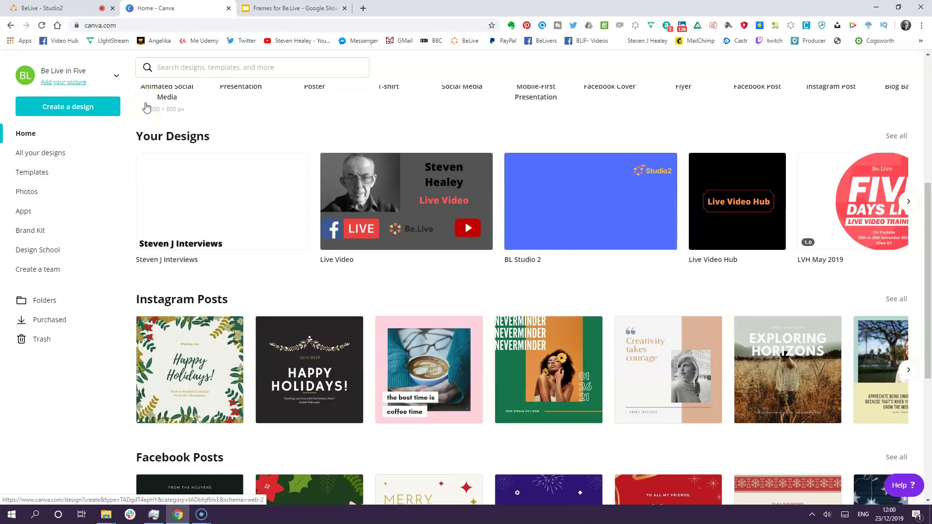
pyautogui.click(91, 114)
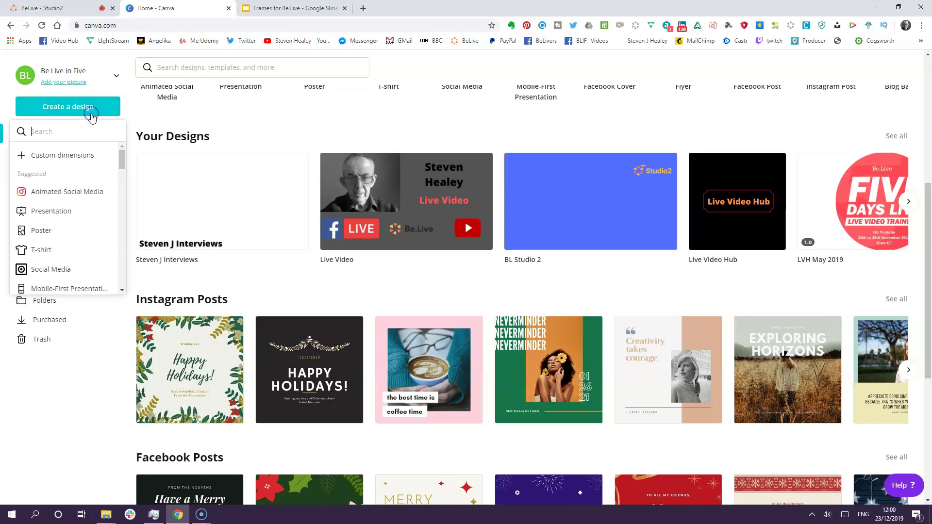
pyautogui.click(69, 155)
pyautogui.click(63, 132)
pyautogui.click(58, 154)
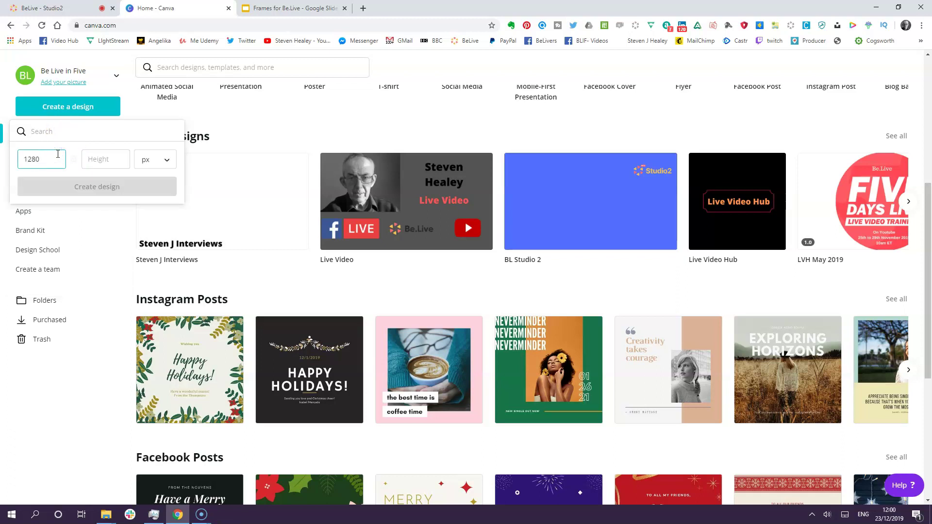
pyautogui.click(98, 160)
pyautogui.write('720')
pyautogui.click(109, 196)
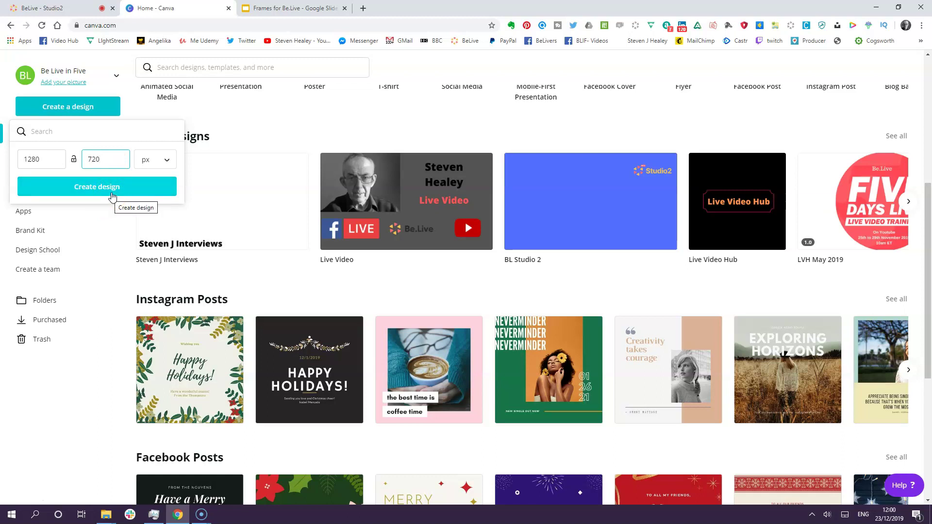
pyautogui.click(111, 194)
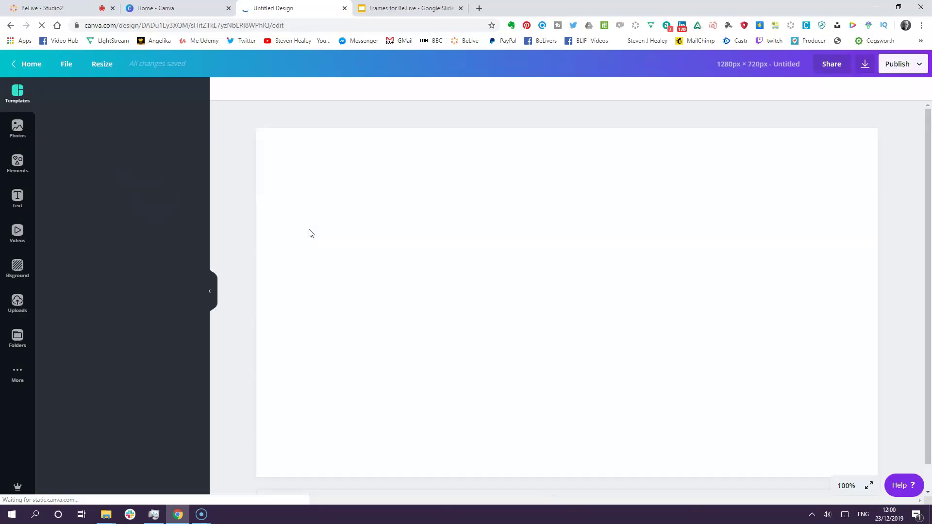
pyautogui.click(314, 219)
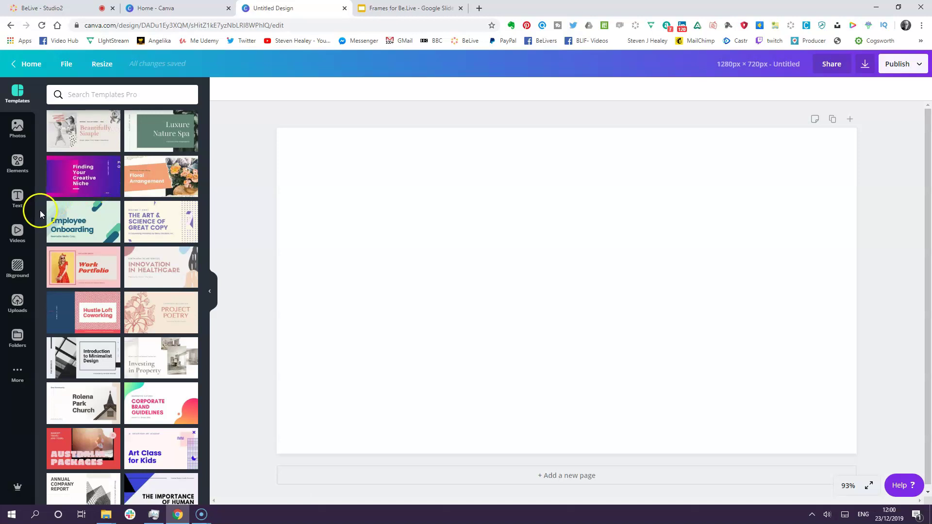
# Add the recently used speech-bubble shape and shrink it into the top-left corner of the page
pyautogui.click(17, 162)
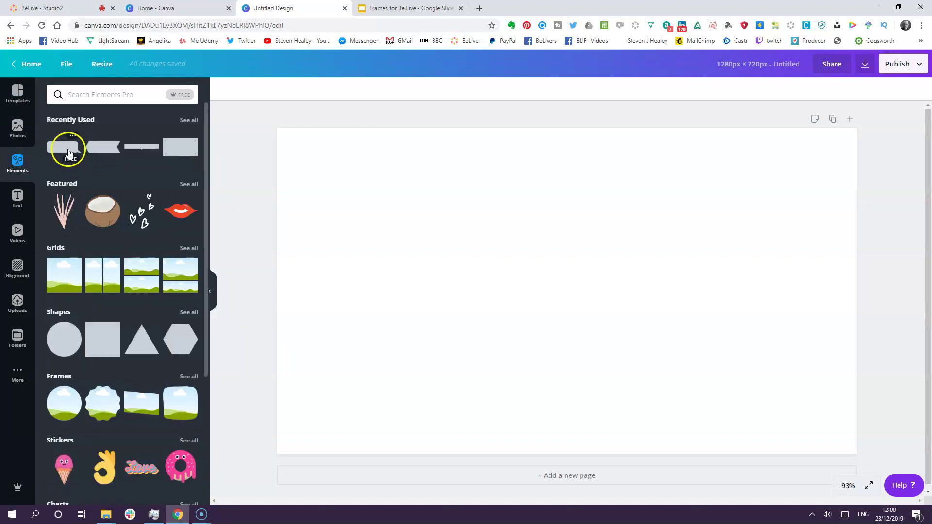
pyautogui.click(68, 153)
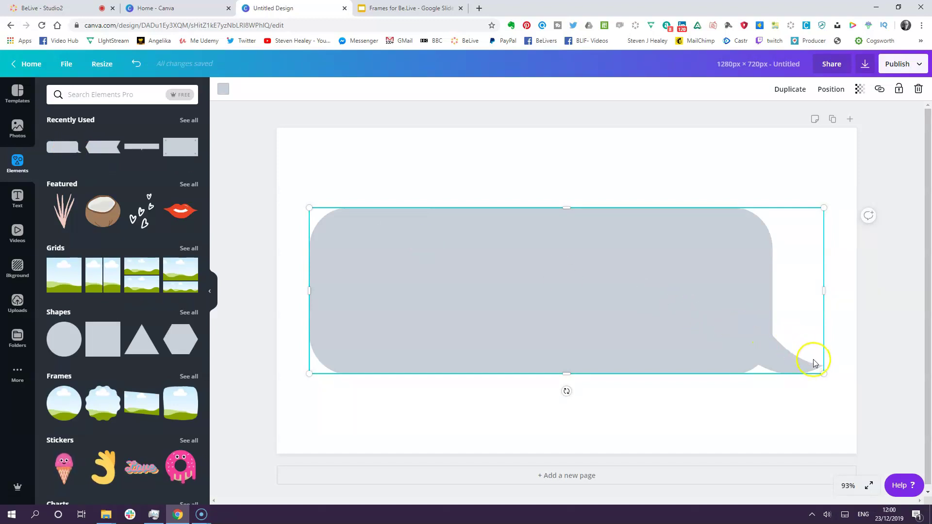
pyautogui.moveTo(824, 374); pyautogui.dragTo(383, 174)
pyautogui.moveTo(450, 188); pyautogui.dragTo(469, 195)
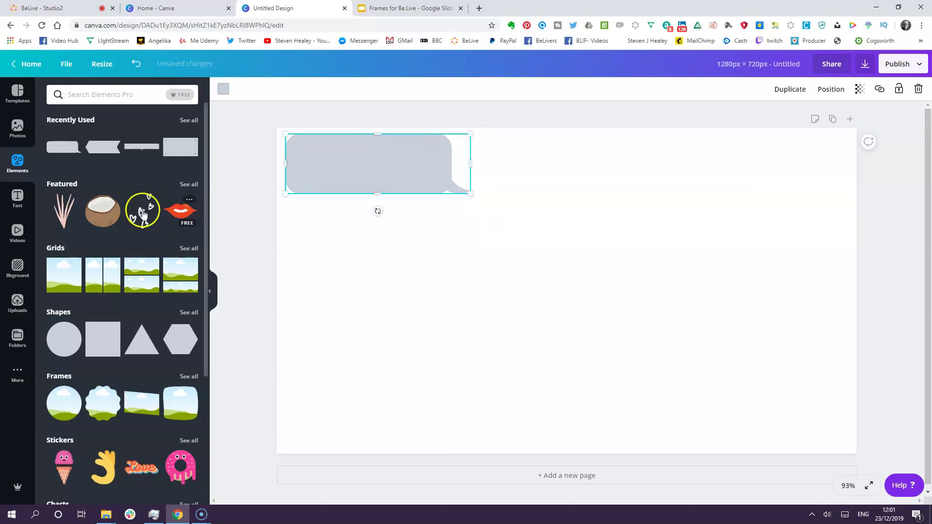
# Add a heading to the page that reads "Be.Live Studio2"
pyautogui.click(19, 194)
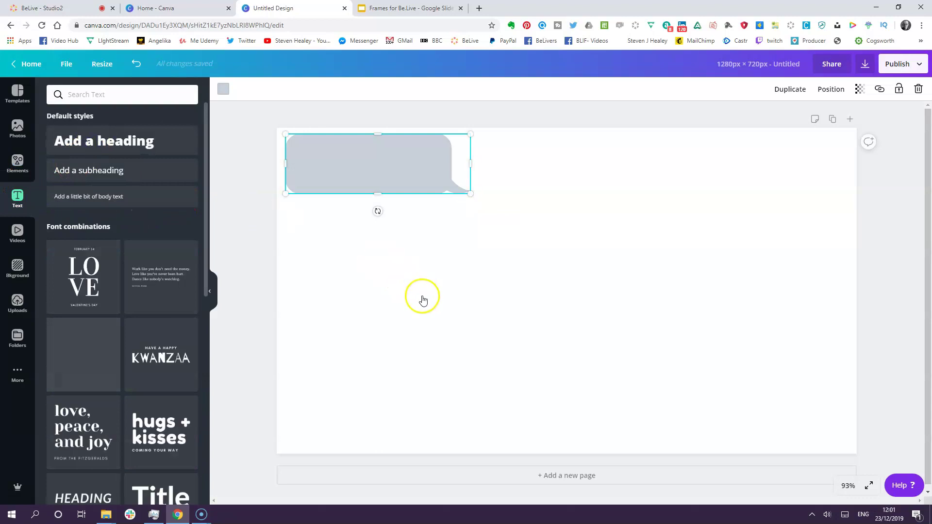
pyautogui.press('t')
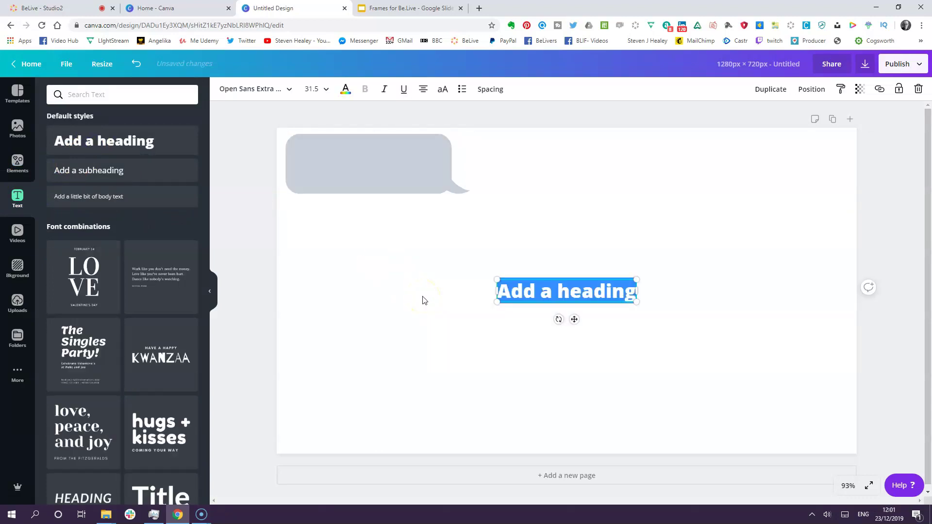
pyautogui.write('Be')
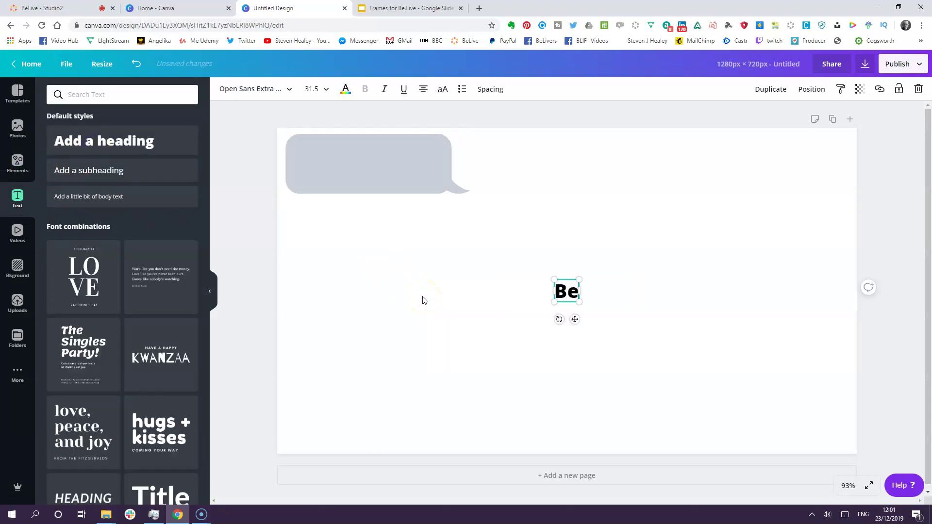
pyautogui.write('.Live Sti')
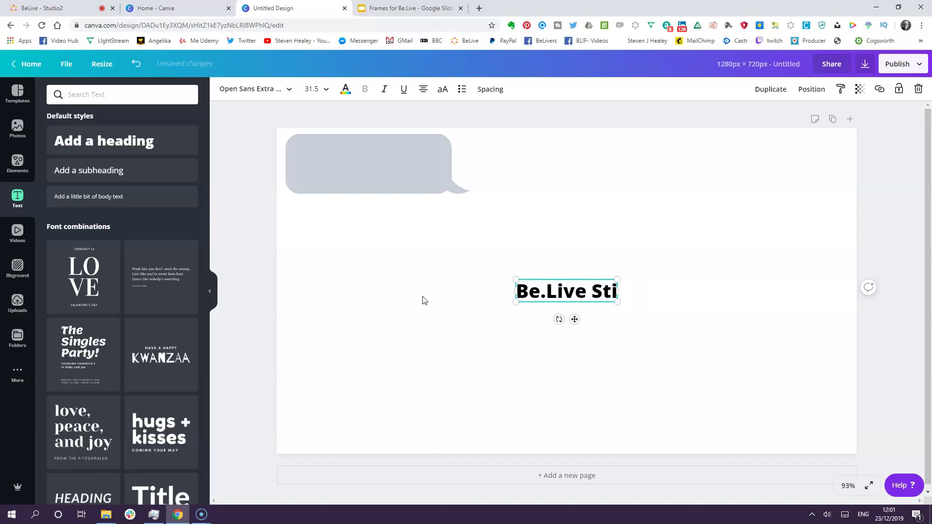
pyautogui.press('BackSpace')
pyautogui.write('udio')
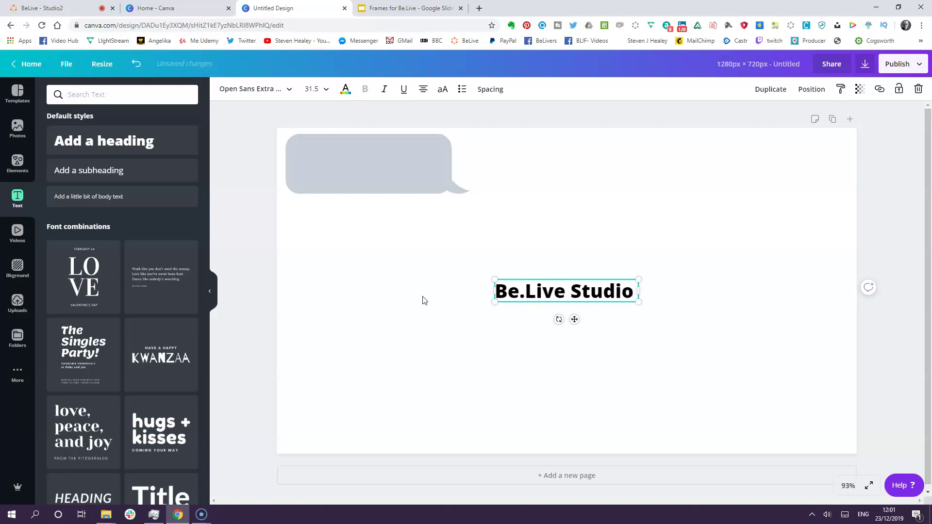
pyautogui.write('2')
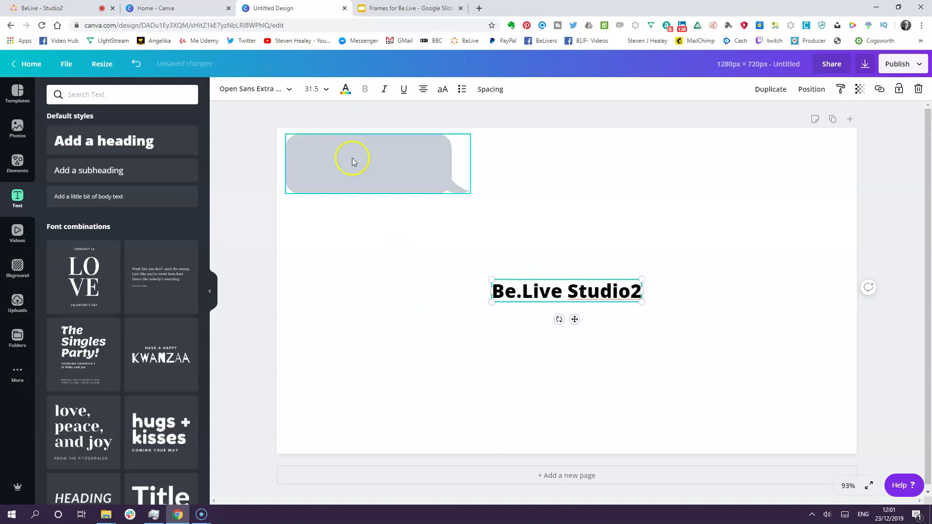
# Enlarge the speech bubble slightly and place the heading inside it at font size 24
pyautogui.click(352, 158)
pyautogui.moveTo(481, 199); pyautogui.dragTo(508, 207)
pyautogui.click(526, 292)
pyautogui.moveTo(526, 291); pyautogui.dragTo(343, 164)
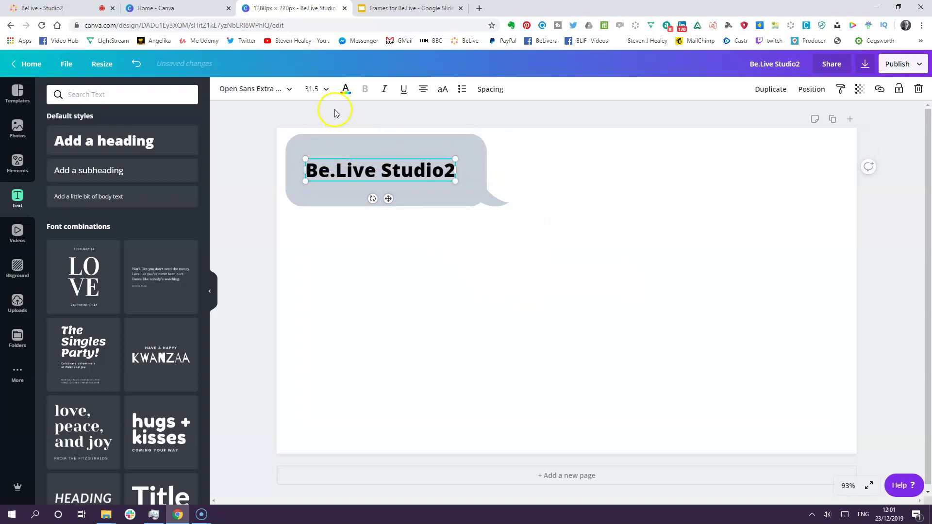
pyautogui.click(328, 92)
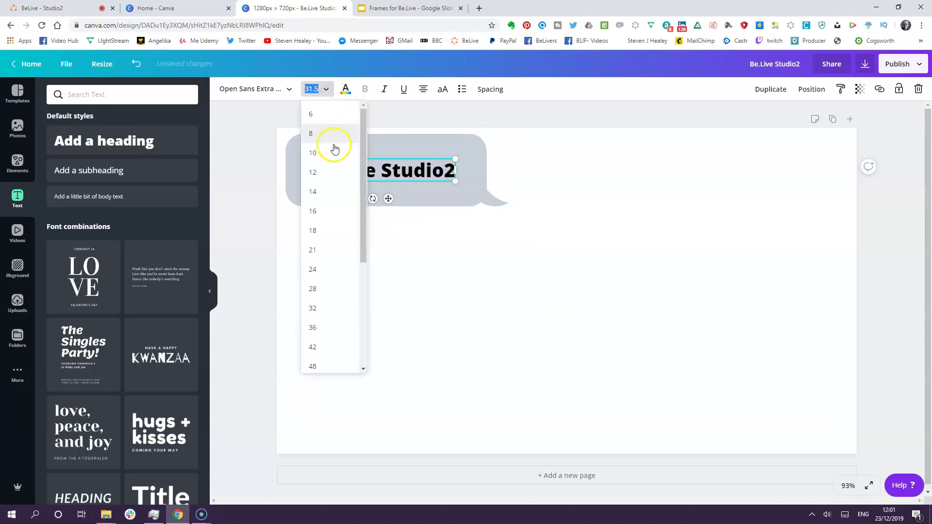
pyautogui.click(331, 271)
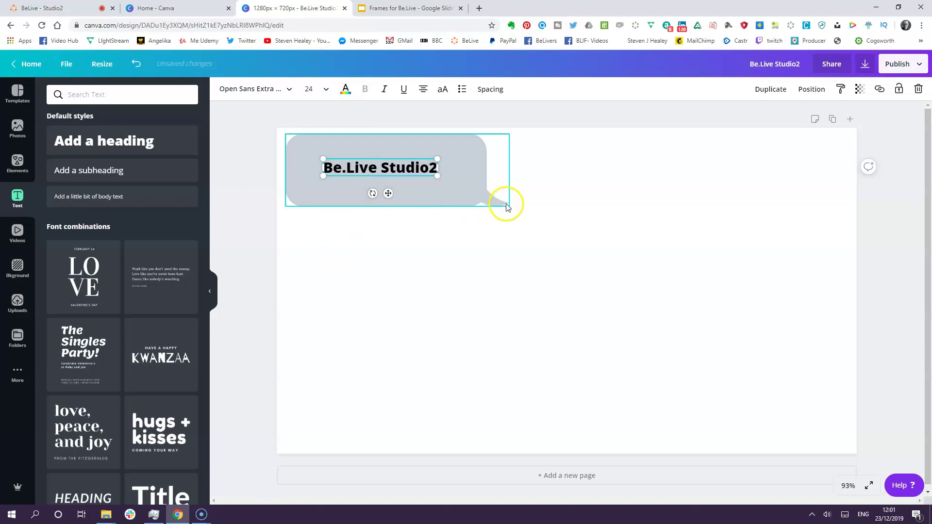
# Recolour the speech bubble with the default blue
pyautogui.click(446, 190)
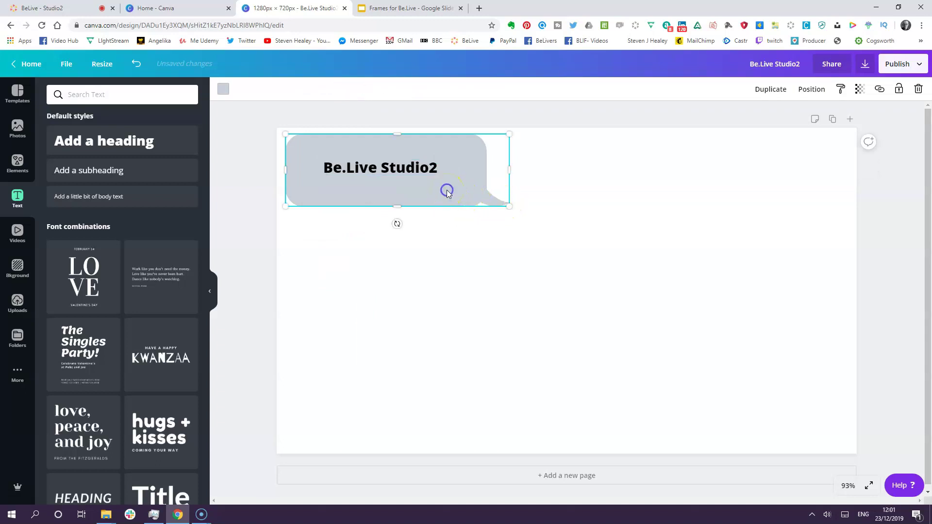
pyautogui.click(224, 90)
pyautogui.click(160, 290)
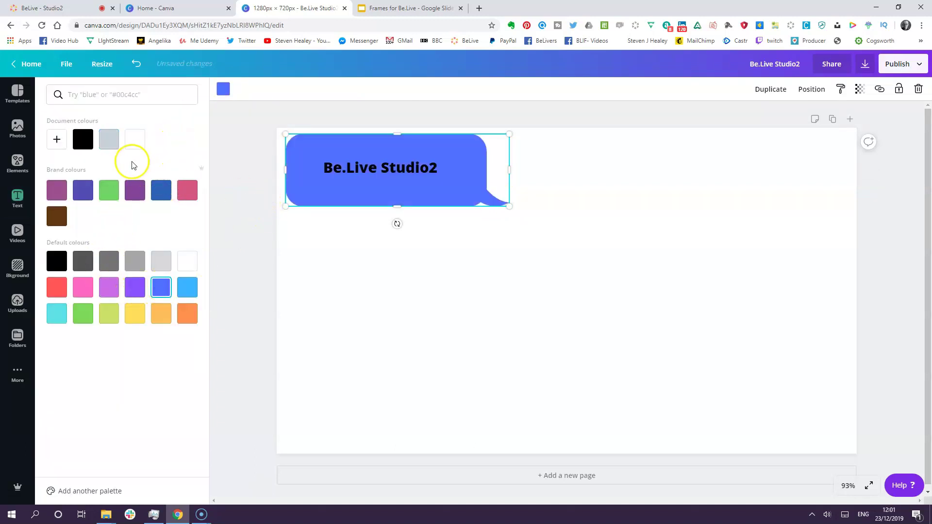
# Recolour the "Be.Live Studio2" heading inside the speech bubble to the default white
pyautogui.click(339, 163)
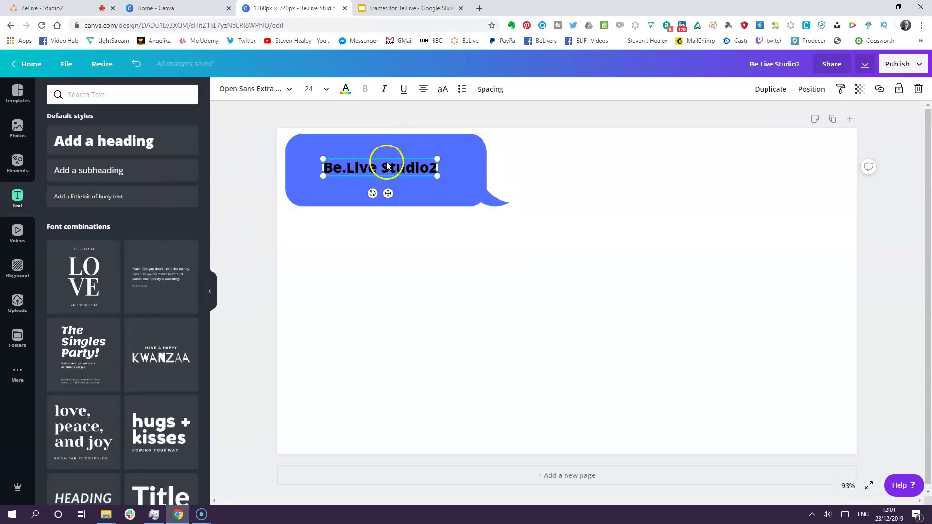
pyautogui.click(346, 90)
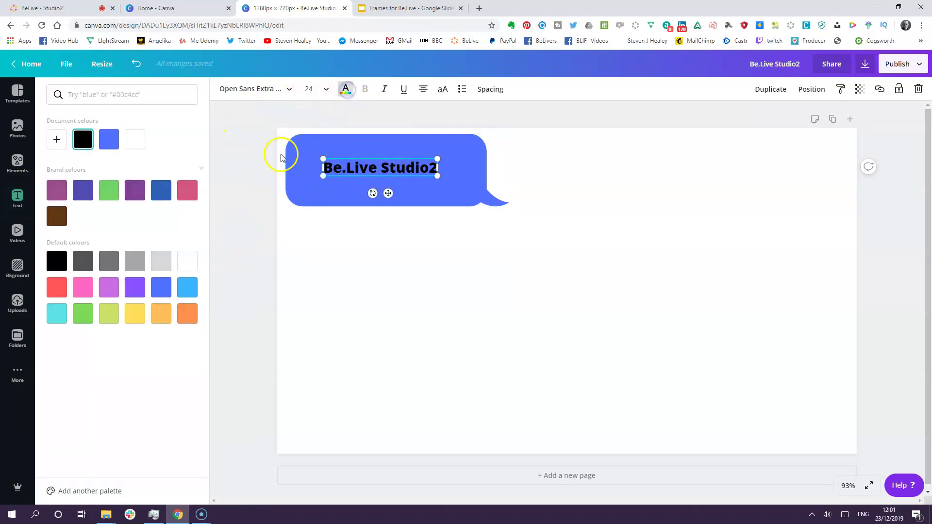
pyautogui.click(190, 263)
pyautogui.click(296, 262)
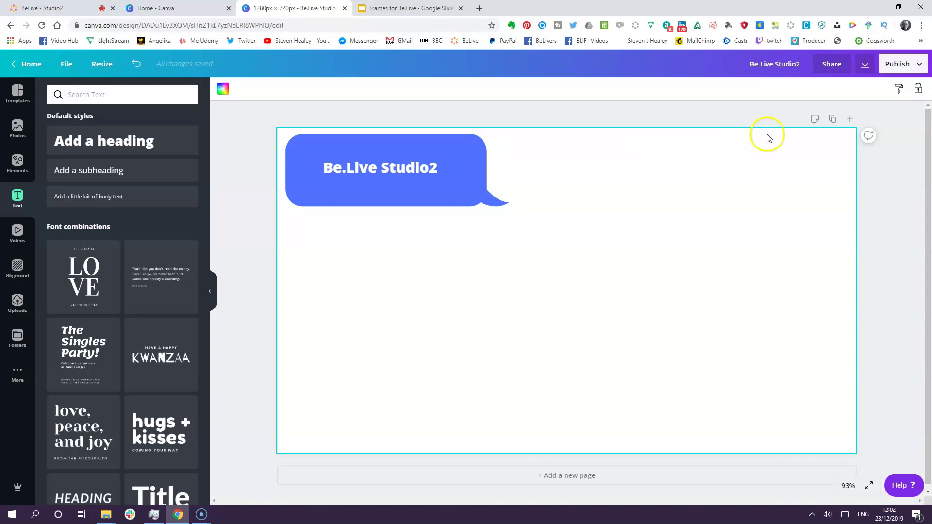
# Download the design as a PNG with a transparent background, then close the previewed image and the published notice
pyautogui.click(866, 66)
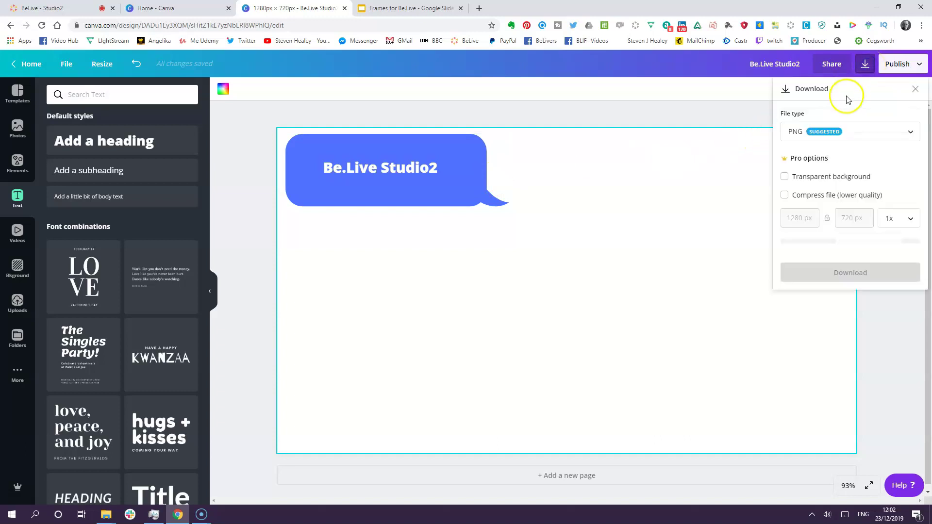
pyautogui.click(785, 178)
pyautogui.click(842, 247)
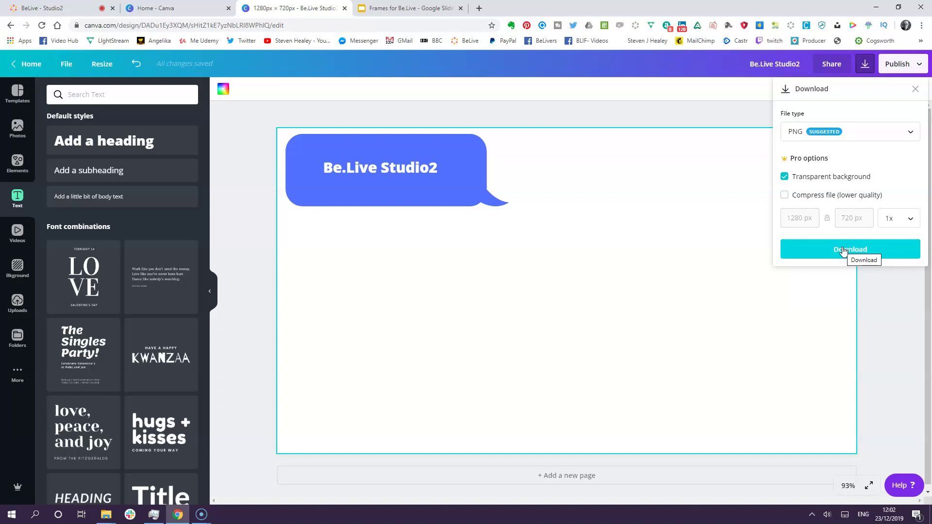
pyautogui.click(843, 249)
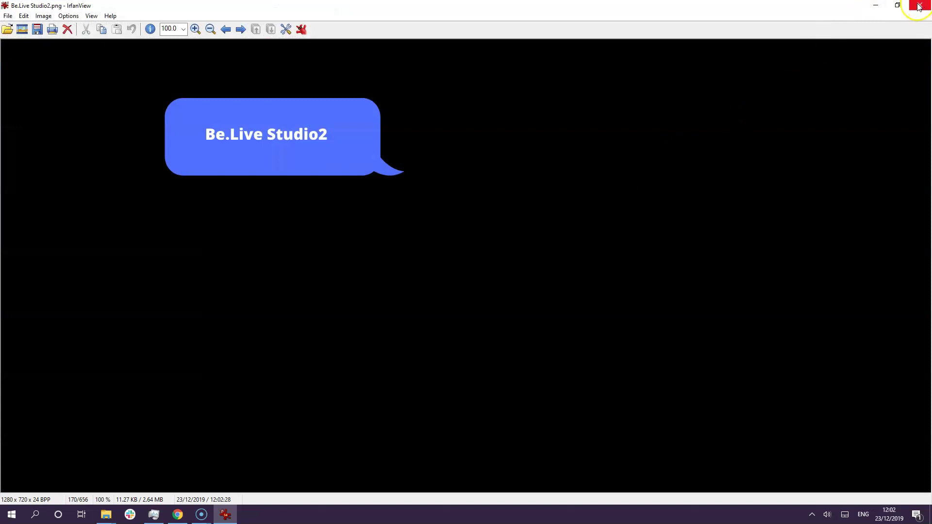
pyautogui.click(919, 7)
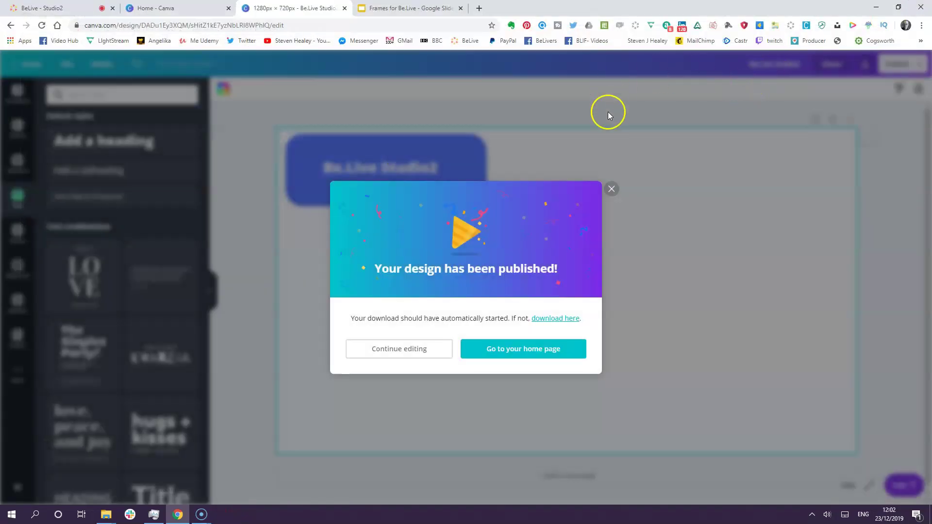
pyautogui.click(610, 189)
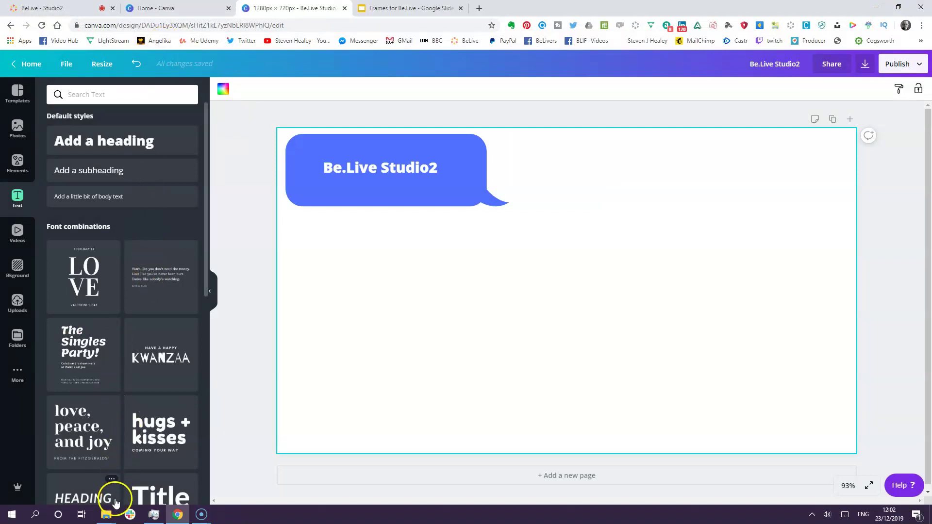
# Check the Podcast folder in File Explorer for the downloaded overlay, and review the design's download options in Canva
pyautogui.moveTo(106, 514)
pyautogui.moveTo(110, 471)
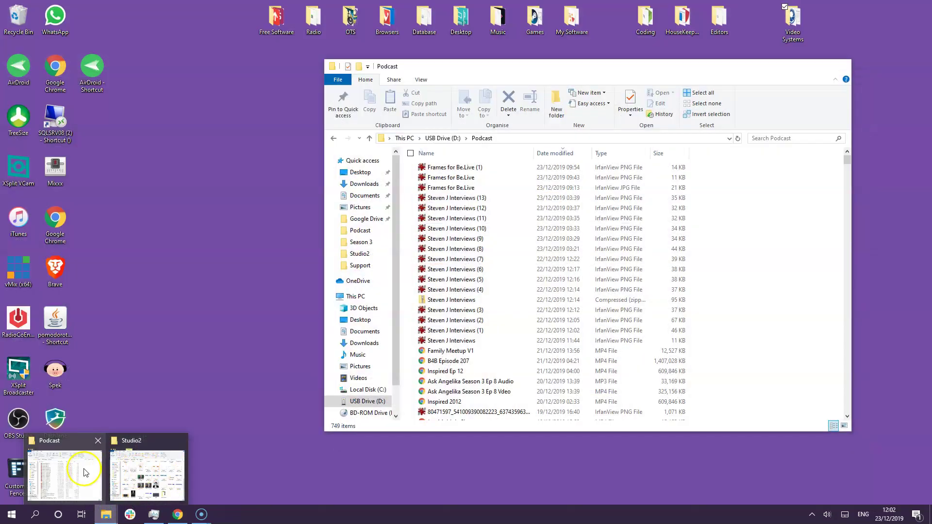
pyautogui.click(63, 473)
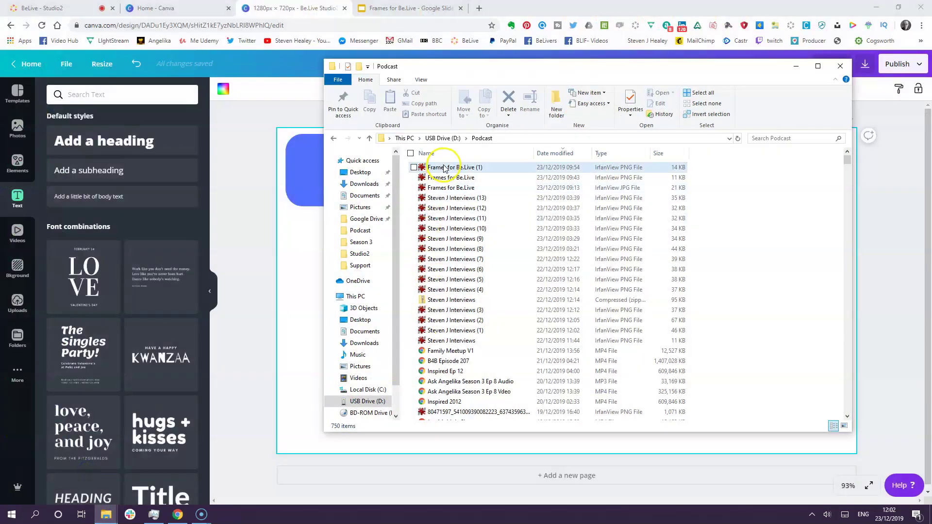
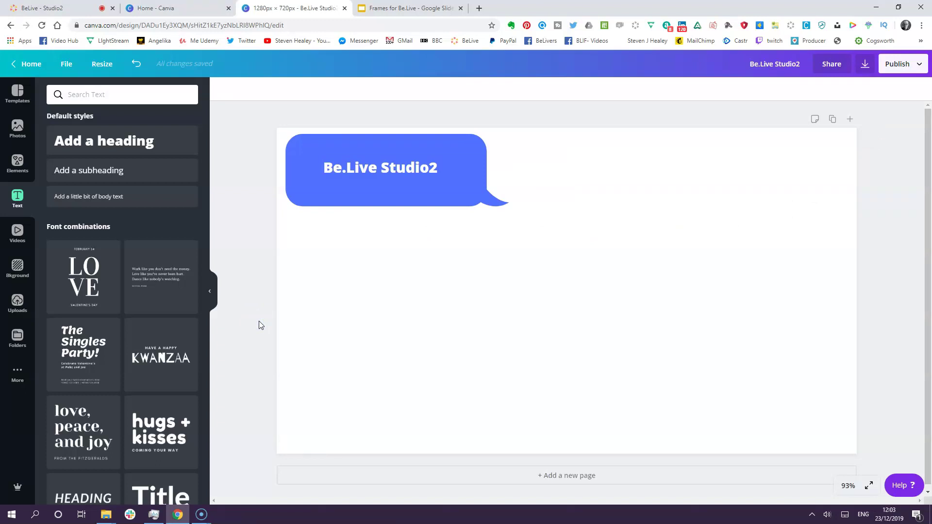
pyautogui.click(867, 66)
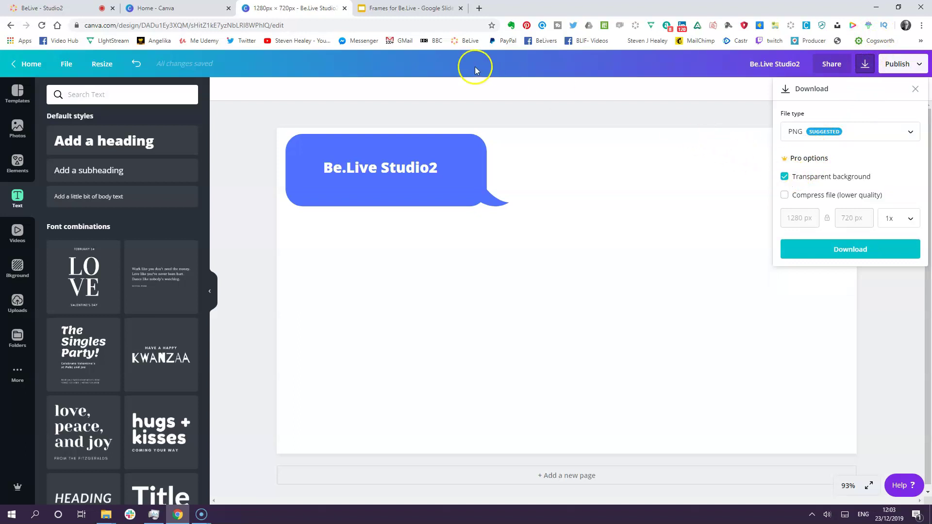
# Switch to Be.Live, upload the Be.Live Studio2 image as a new overlay and apply it to the stream
pyautogui.click(68, 15)
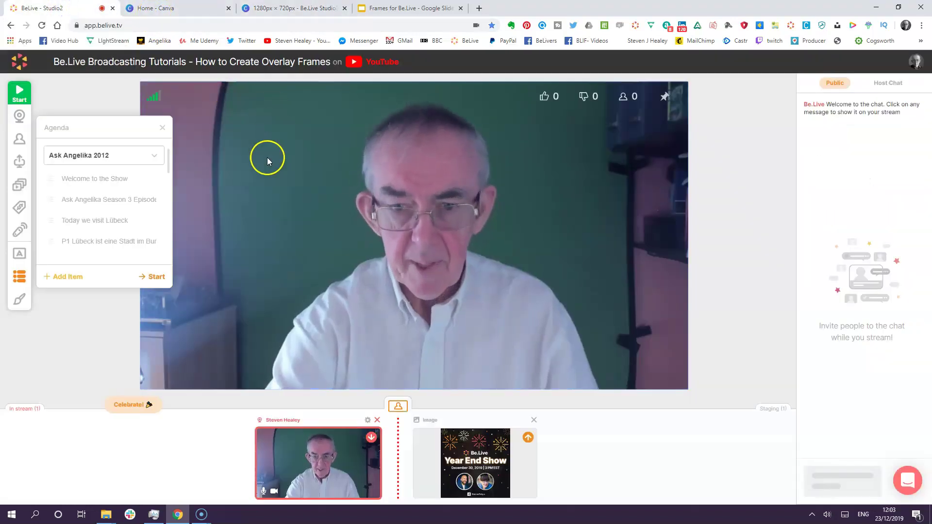
pyautogui.click(97, 200)
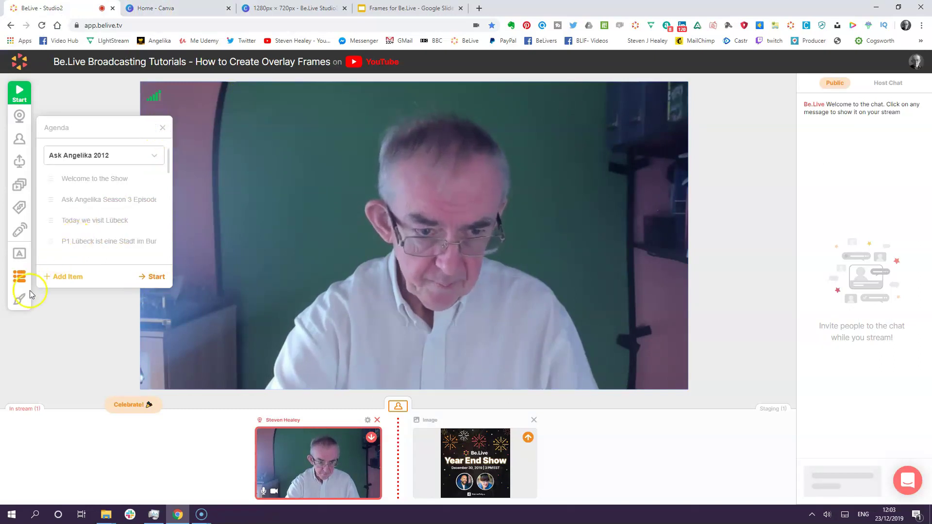
pyautogui.click(19, 301)
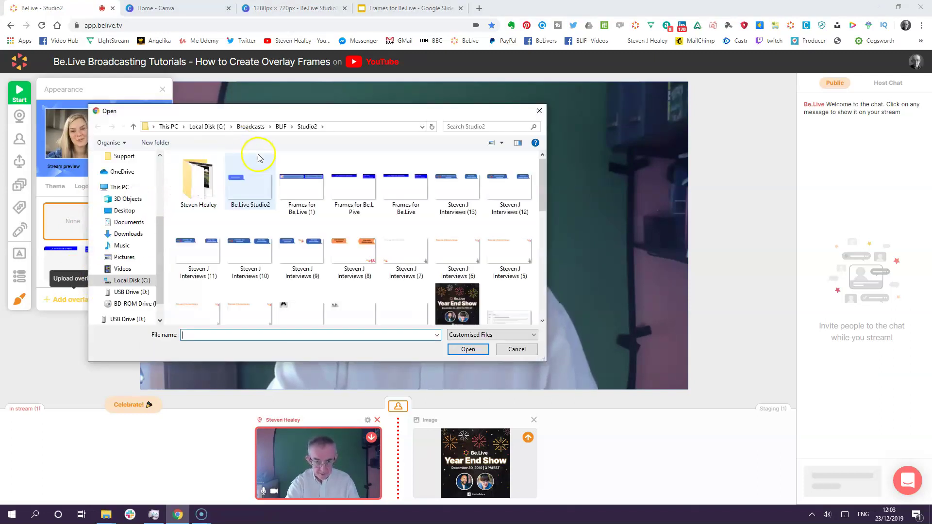
pyautogui.click(250, 172)
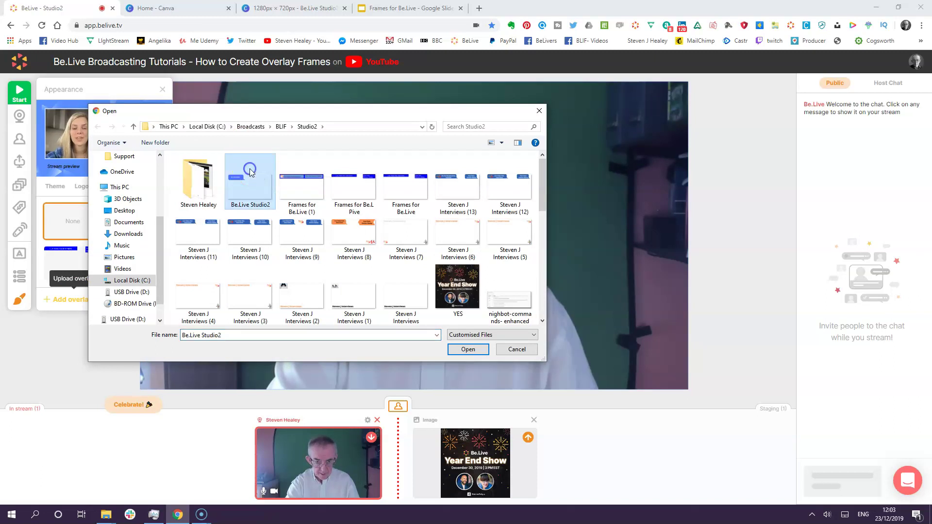
pyautogui.click(467, 350)
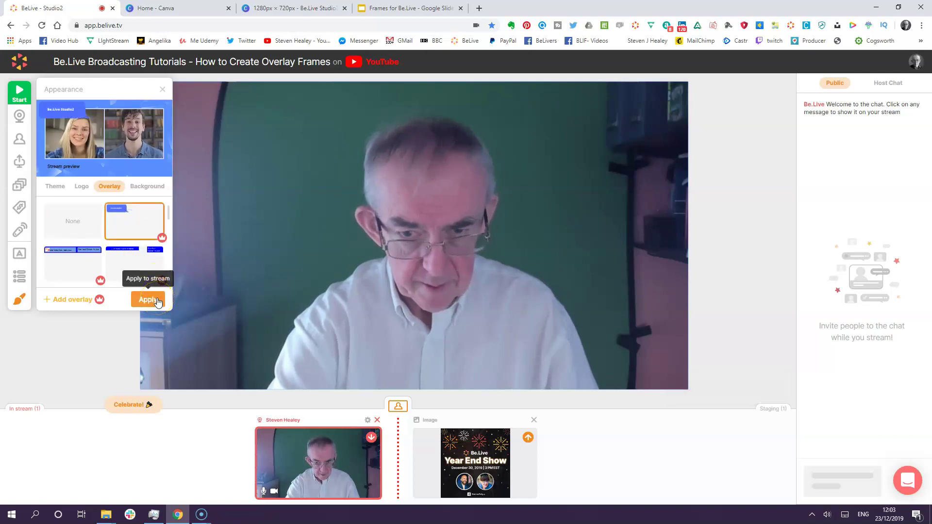
pyautogui.click(162, 301)
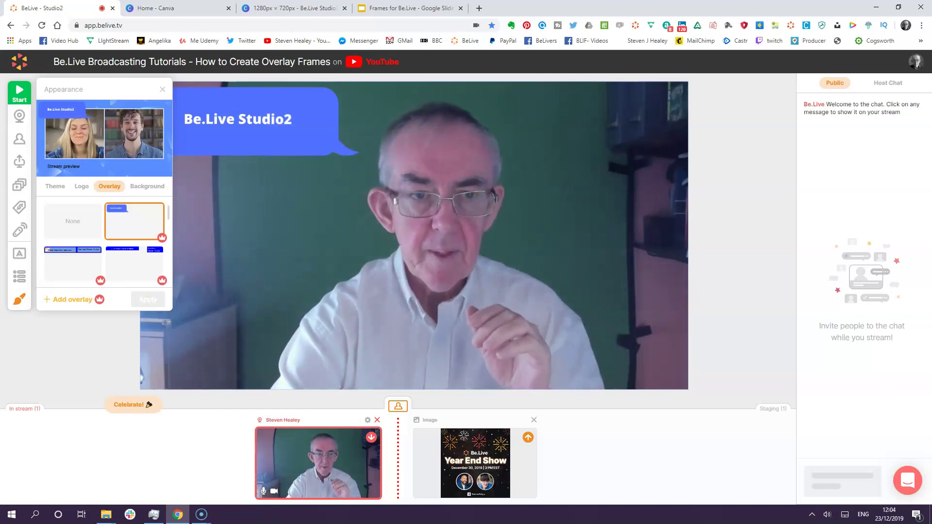
# Switch to Canva, close the finished overlay design and examine the existing interviews design's overlay pages down to page 6
pyautogui.click(132, 5)
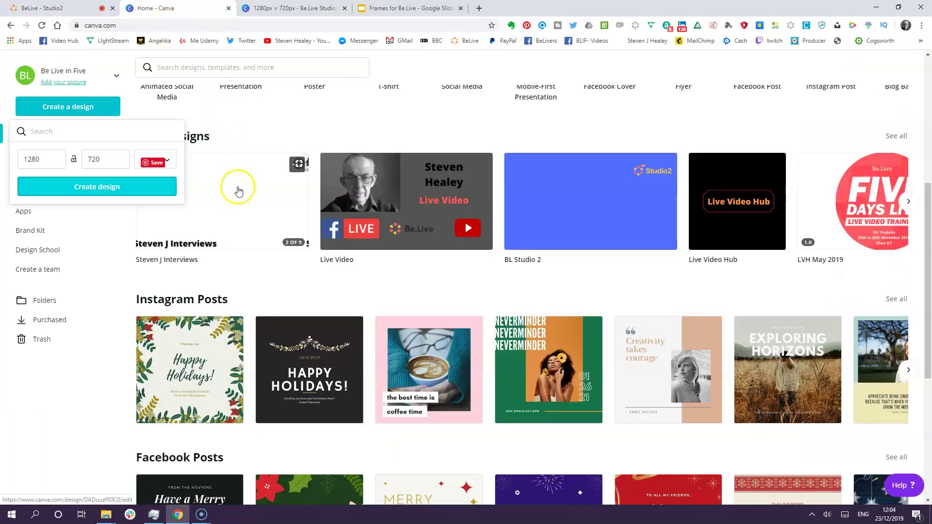
pyautogui.click(268, 9)
pyautogui.click(344, 10)
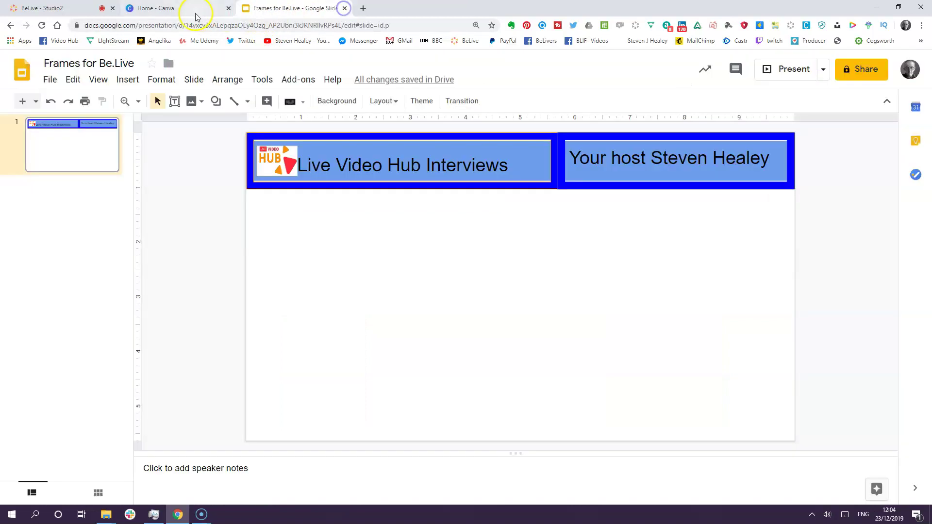
pyautogui.click(184, 8)
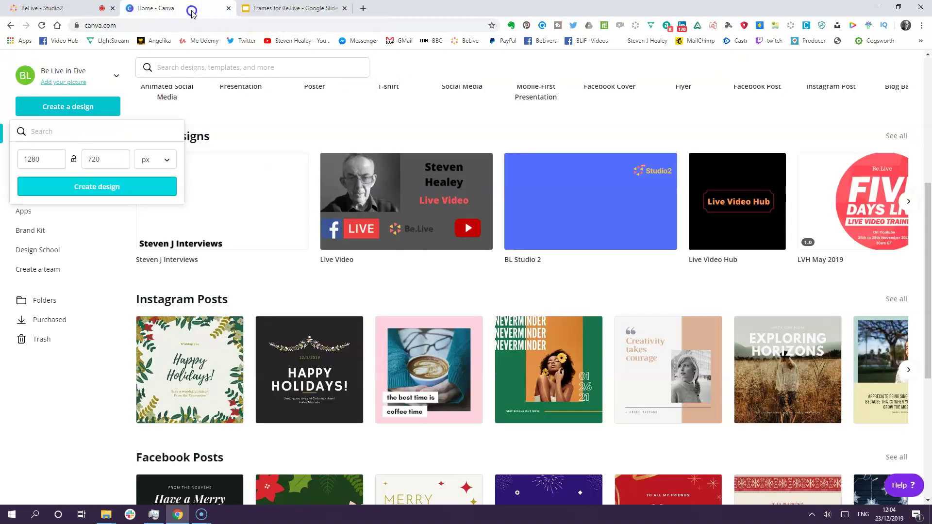
pyautogui.click(218, 222)
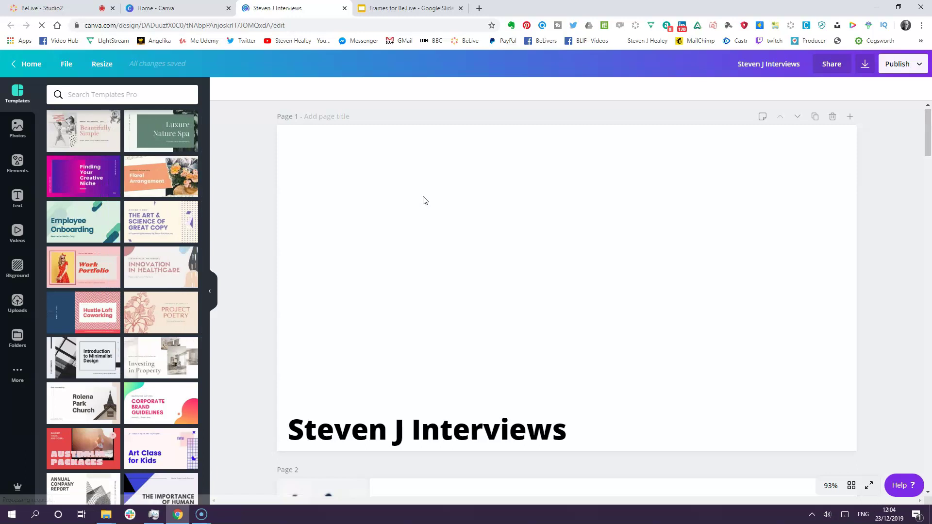
pyautogui.scroll(-3, 423, 201)
pyautogui.scroll(-9, 424, 199)
pyautogui.scroll(-6, 424, 199)
pyautogui.scroll(-7, 424, 199)
pyautogui.scroll(-6, 423, 199)
pyautogui.scroll(-5, 424, 199)
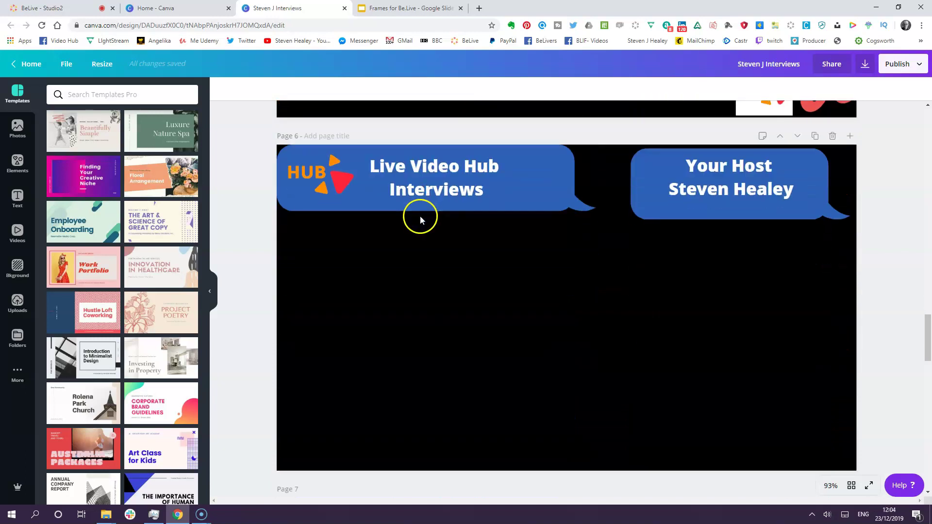
# Switch to Be.Live and apply the existing "Be.Live Broadcasting Tutorials" overlay to the stream
pyautogui.click(44, 7)
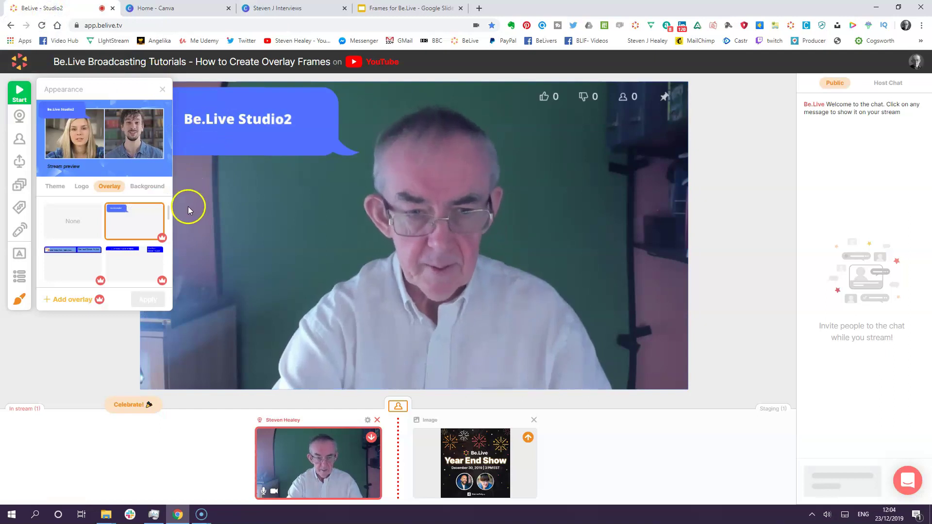
pyautogui.moveTo(117, 258)
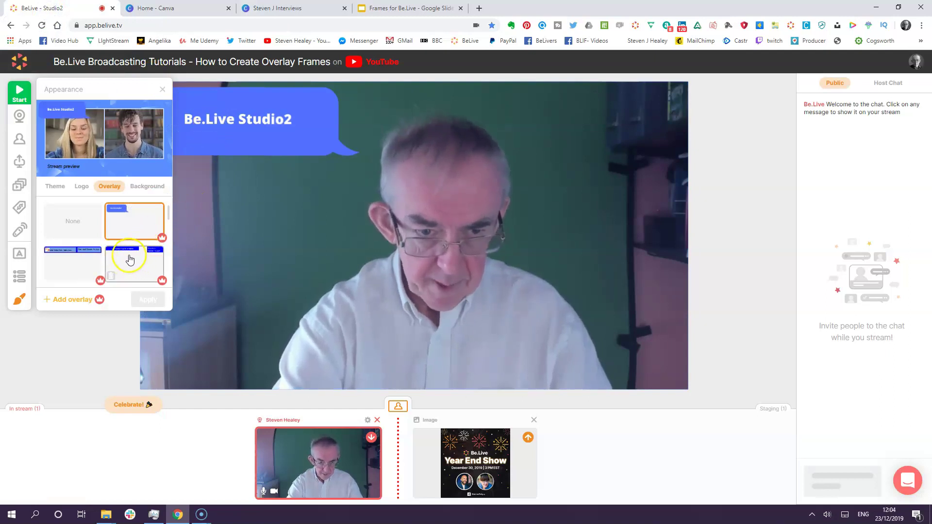
pyautogui.scroll(-1, 117, 256)
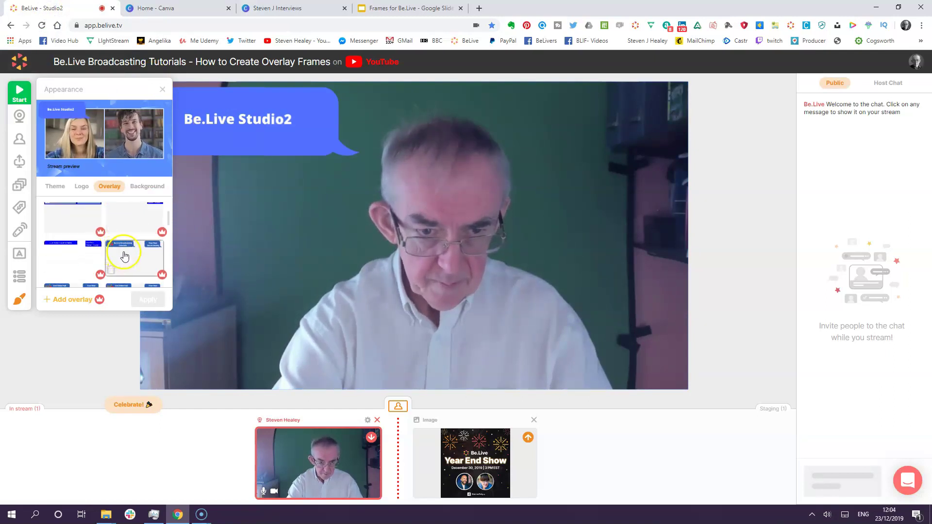
pyautogui.click(125, 257)
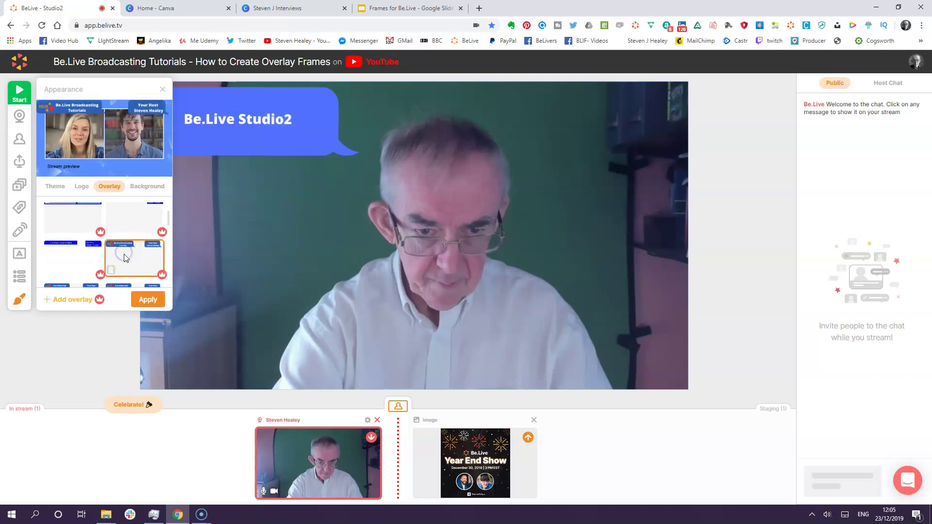
pyautogui.click(152, 301)
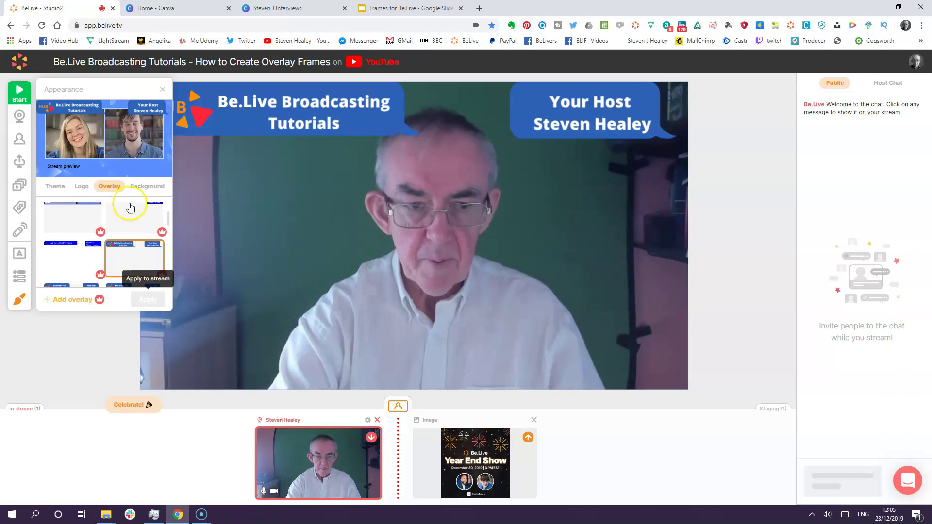
# Remove the overlay from the stream by applying the None option
pyautogui.scroll(2, 97, 228)
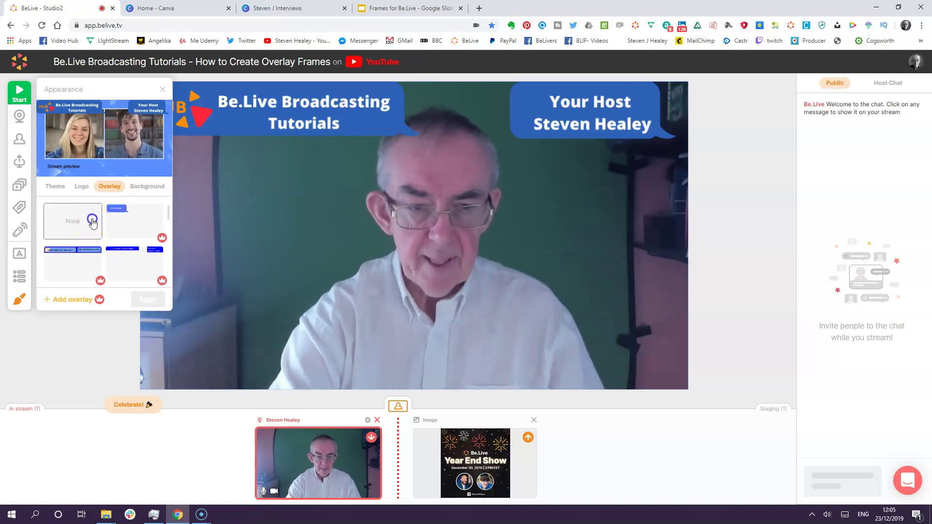
pyautogui.click(93, 221)
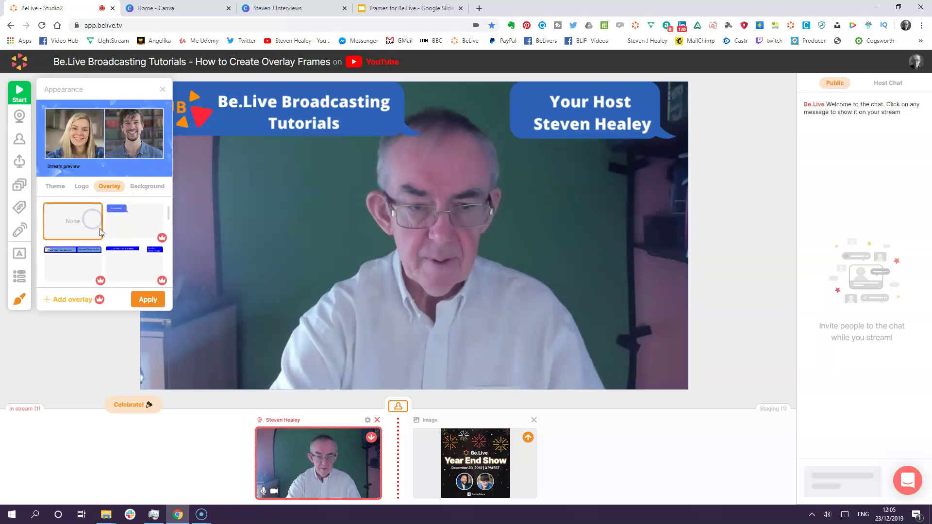
pyautogui.click(151, 299)
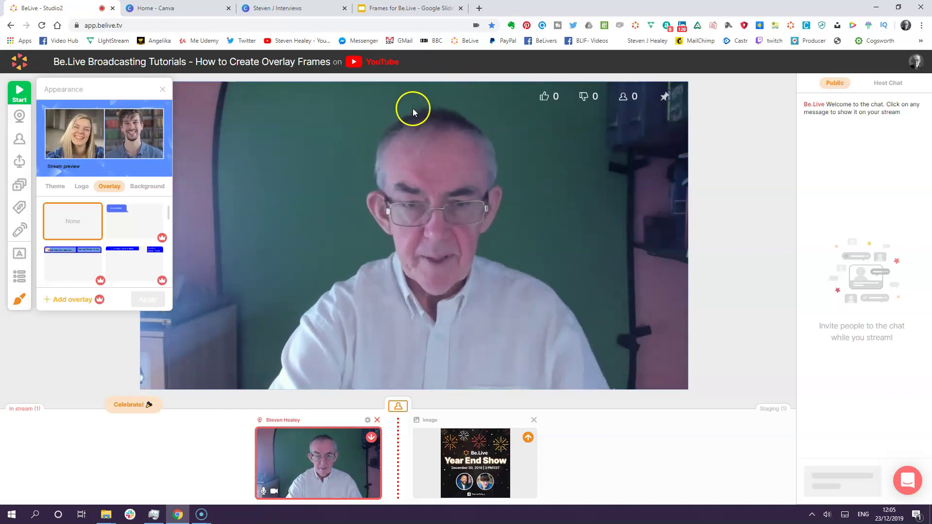
# Switch to Canva's home page and show the custom dimensions for a new 1280 × 720 px design
pyautogui.click(192, 10)
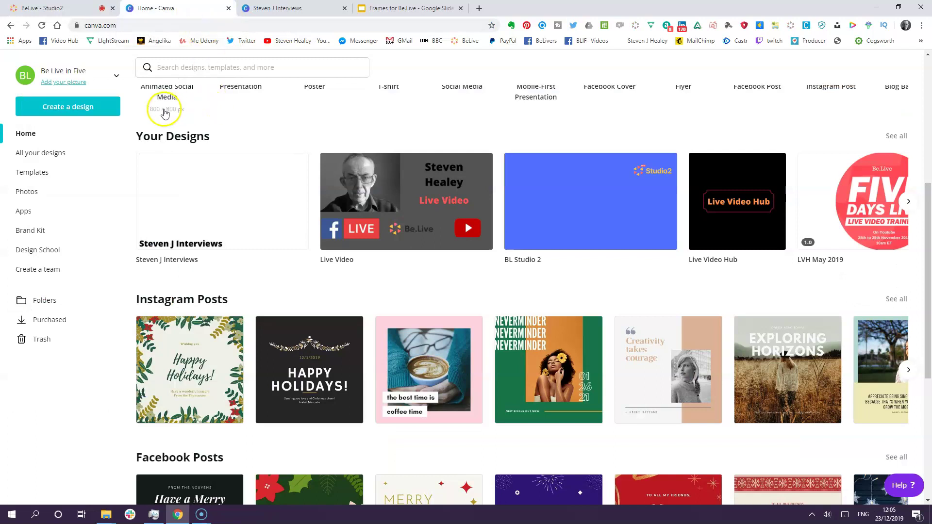
pyautogui.click(105, 107)
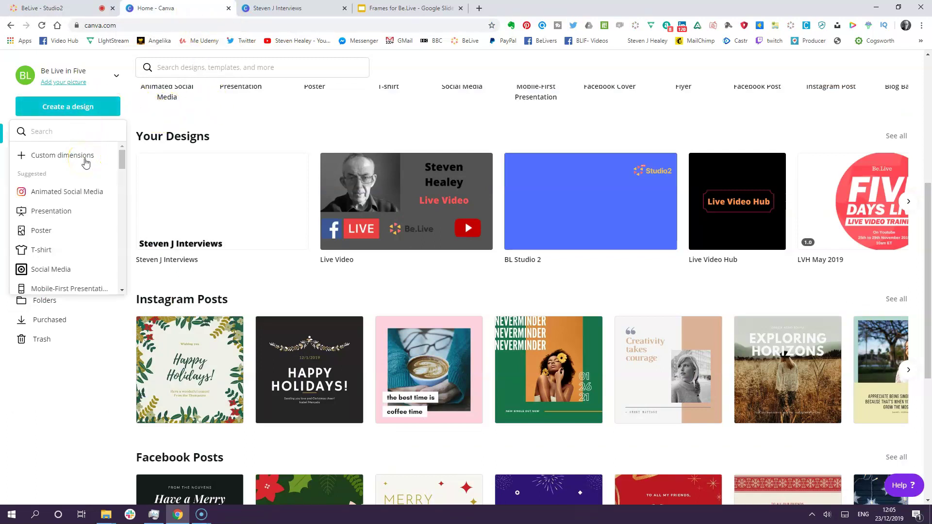
pyautogui.click(86, 162)
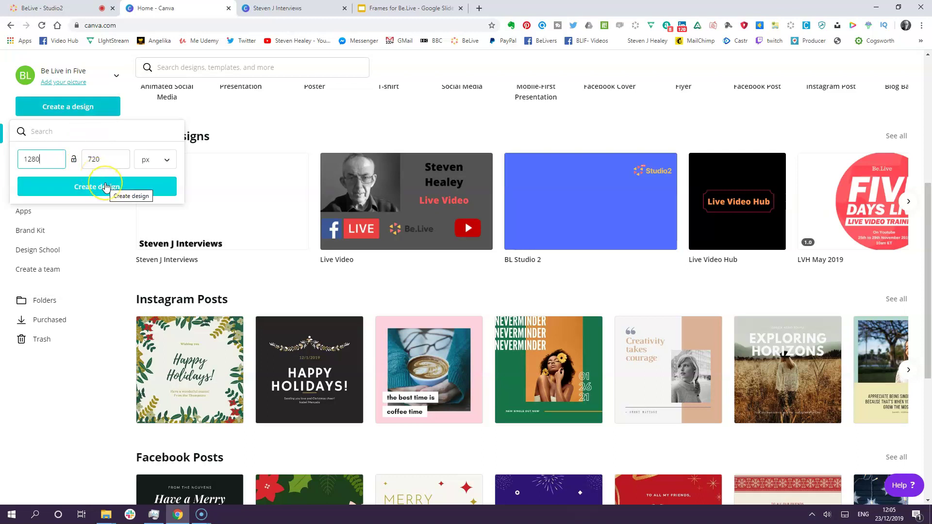
pyautogui.click(87, 107)
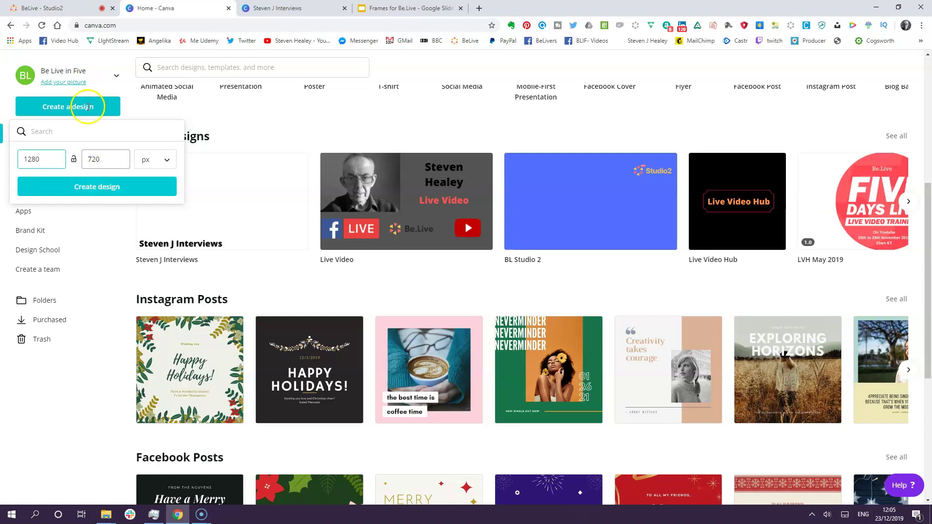
# Switch to Be.Live and apply a blue speech-bubble "Live Video Hub Interviews" overlay to the stream
pyautogui.click(62, 13)
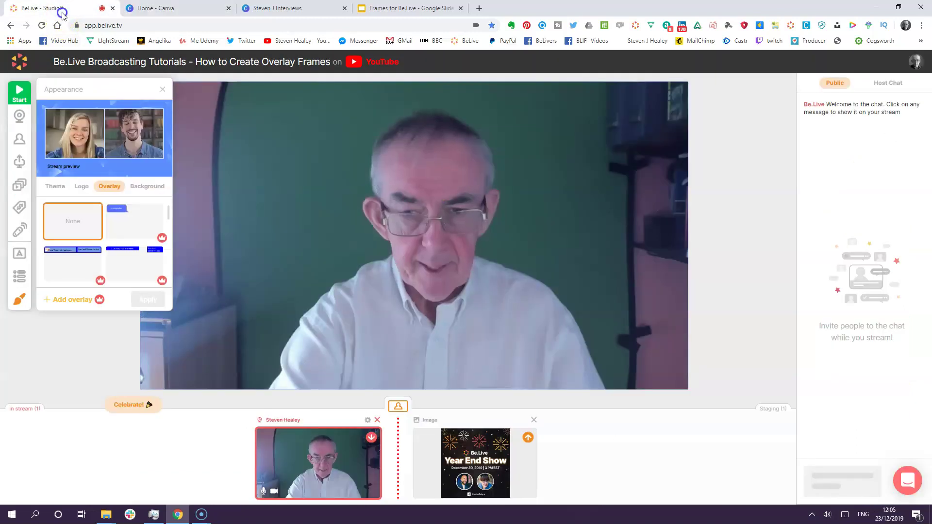
pyautogui.click(189, 85)
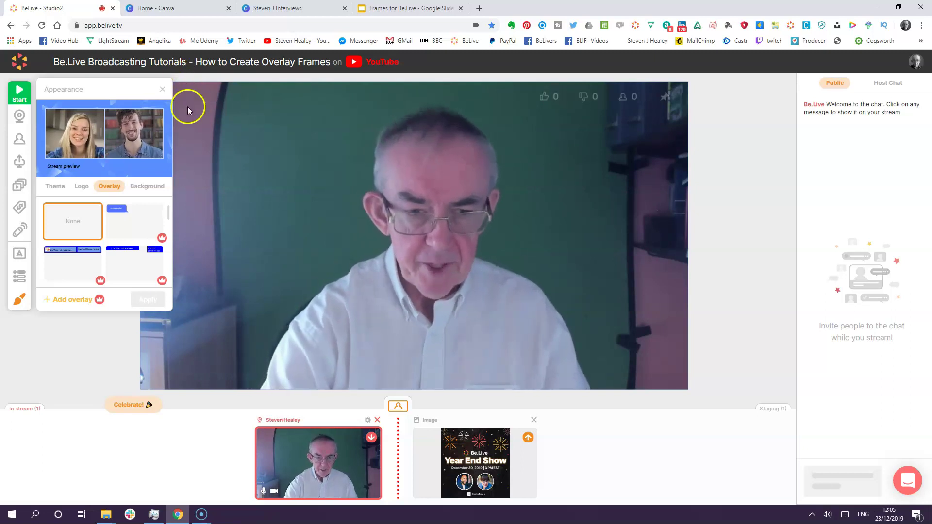
pyautogui.scroll(-2, 140, 211)
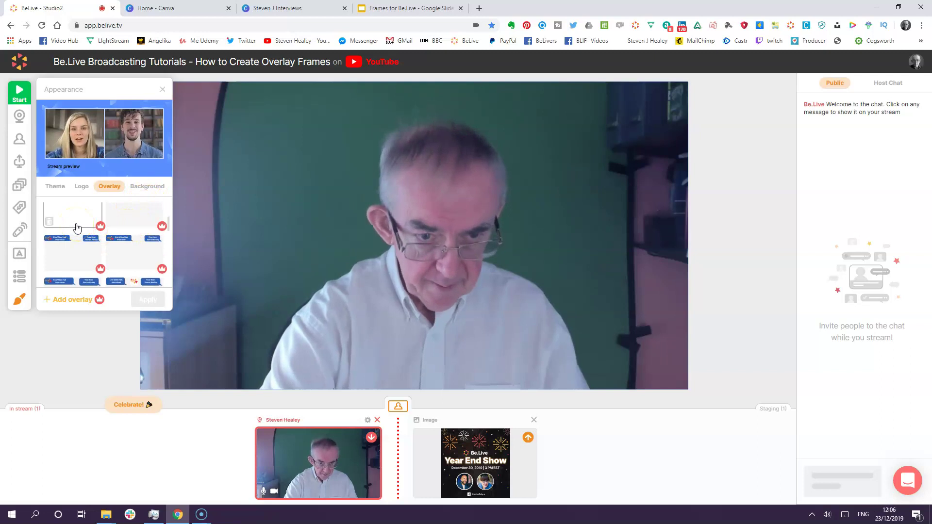
pyautogui.click(125, 256)
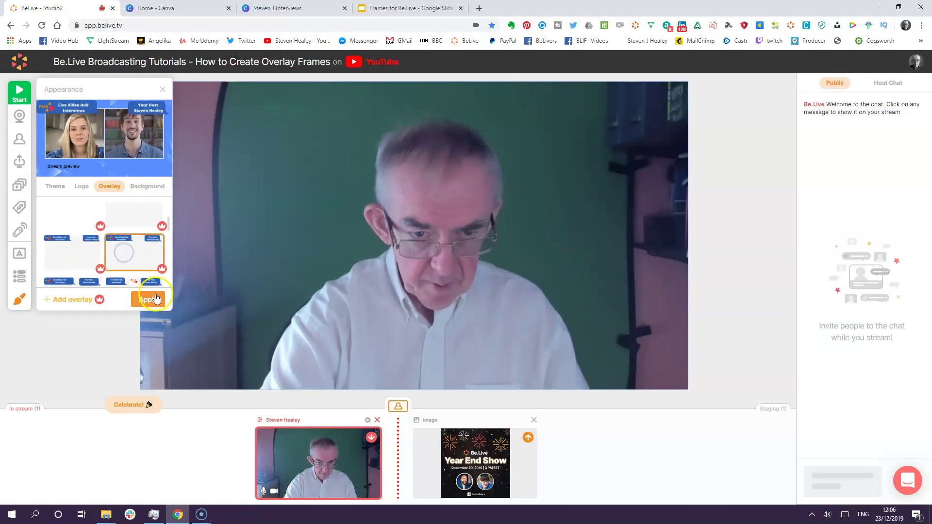
pyautogui.click(154, 298)
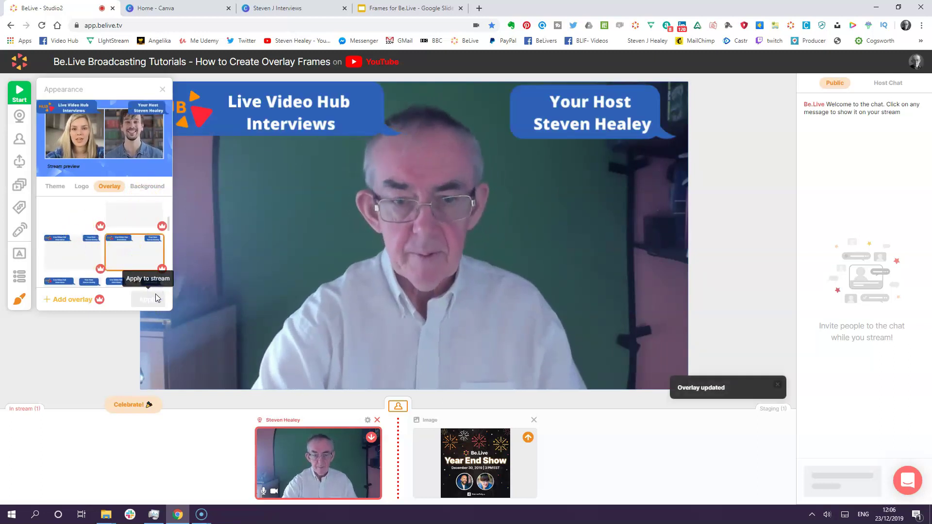
# Alternate the stream between the two adjacent blue speech-bubble "Live Video Hub Interviews" overlays to compare their designs
pyautogui.click(71, 260)
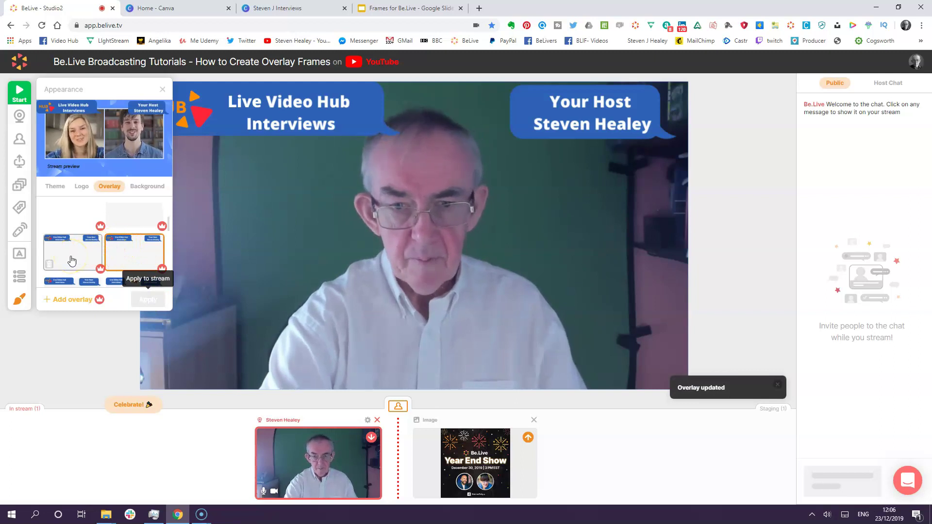
pyautogui.click(72, 260)
pyautogui.click(137, 292)
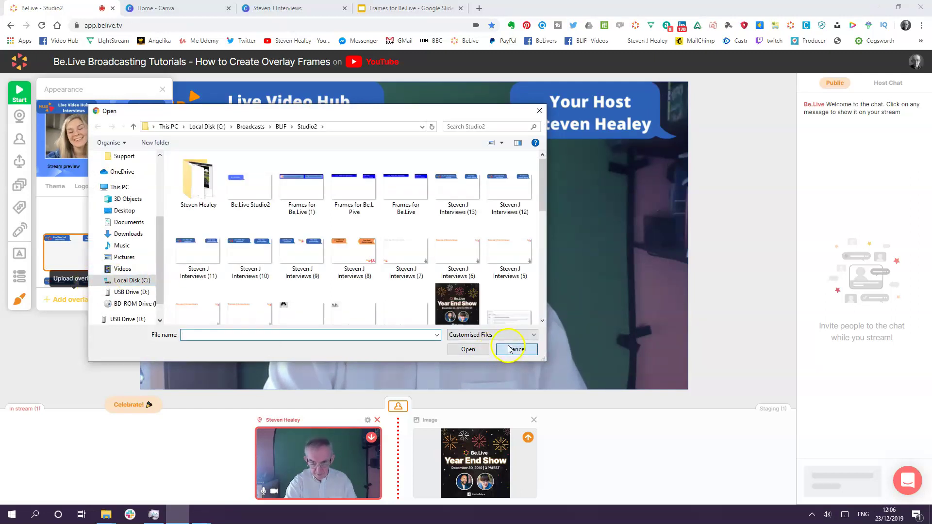
pyautogui.click(509, 349)
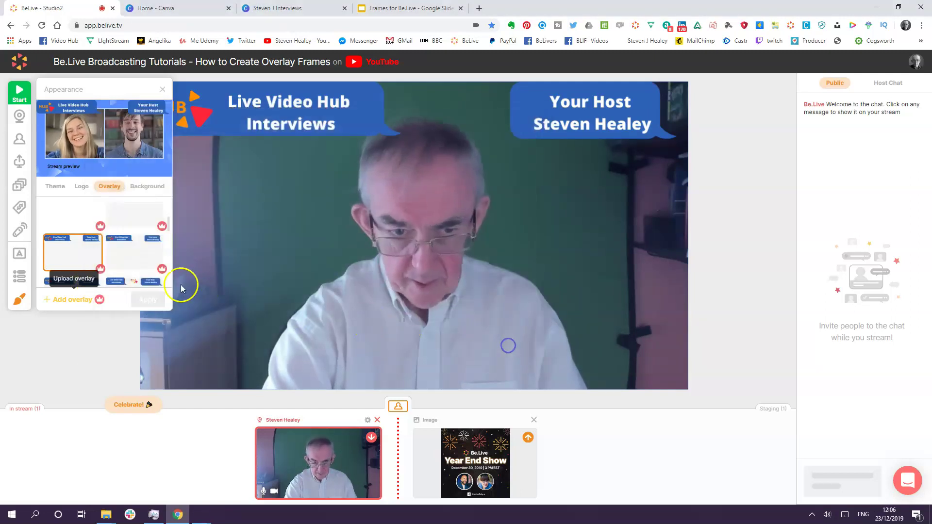
pyautogui.click(127, 250)
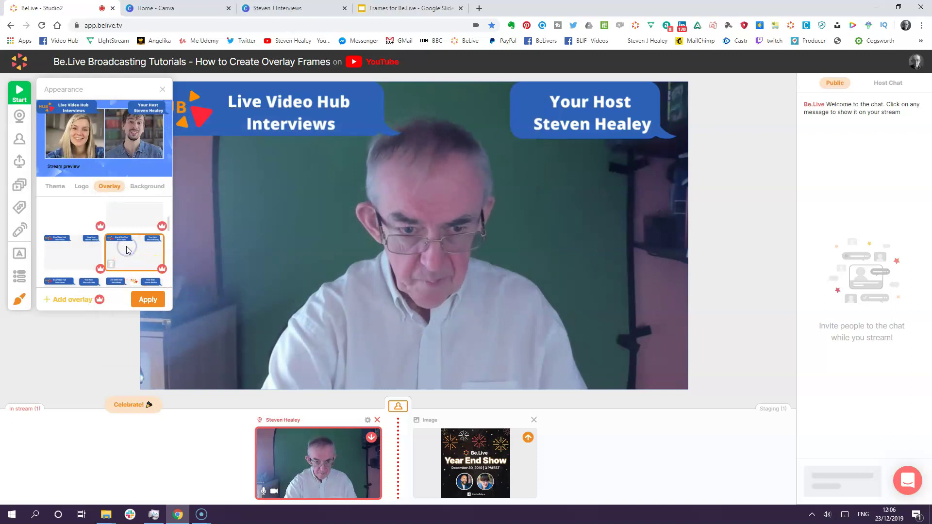
pyautogui.click(148, 299)
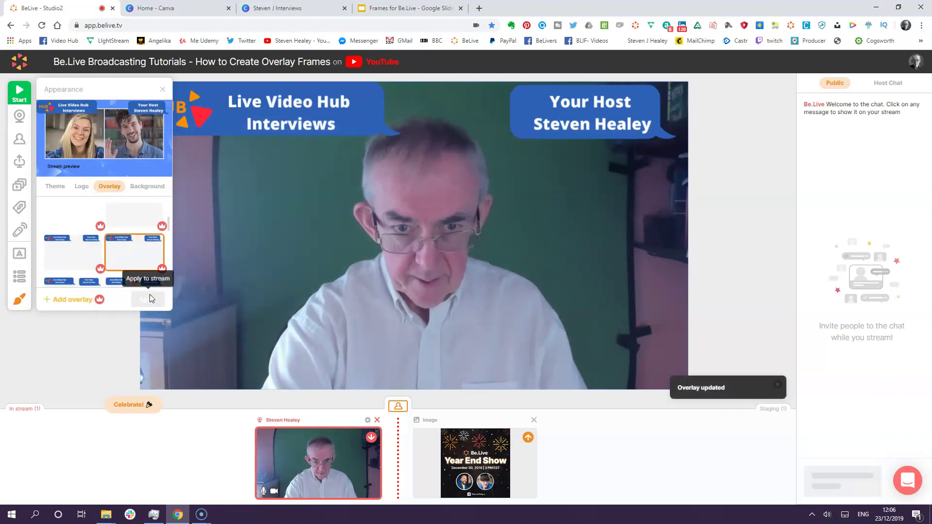
pyautogui.click(77, 259)
pyautogui.click(148, 300)
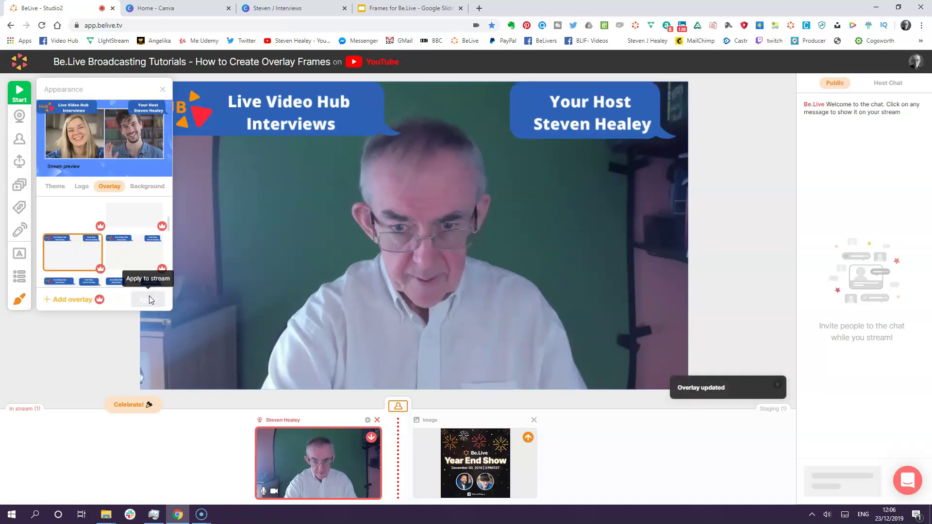
# Apply the "Live Video Hub Interviews" overlay from the next row, and return the stream to the first blue speech-bubble version
pyautogui.click(108, 266)
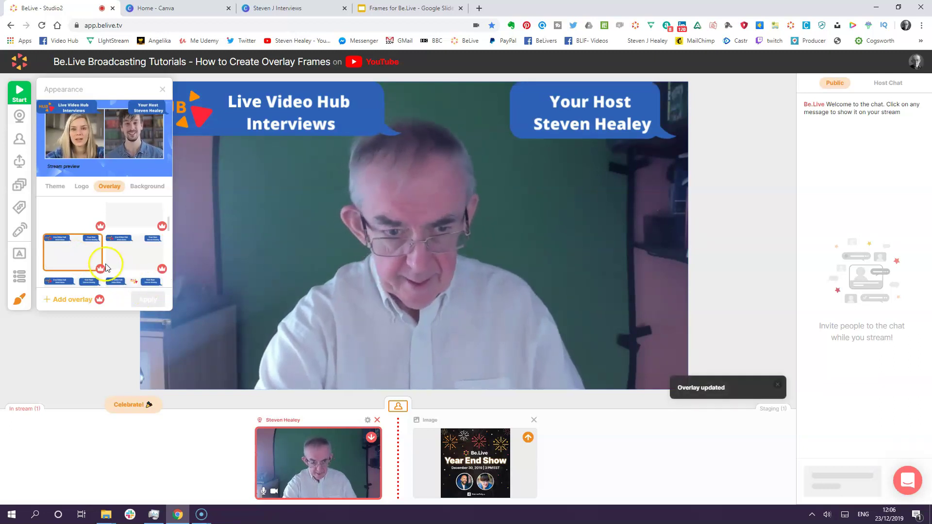
pyautogui.scroll(-1, 106, 266)
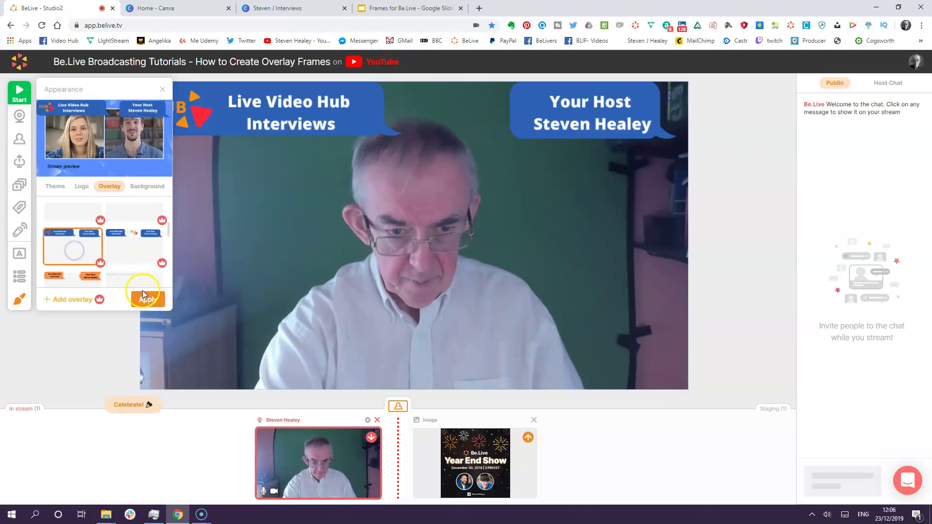
pyautogui.click(145, 298)
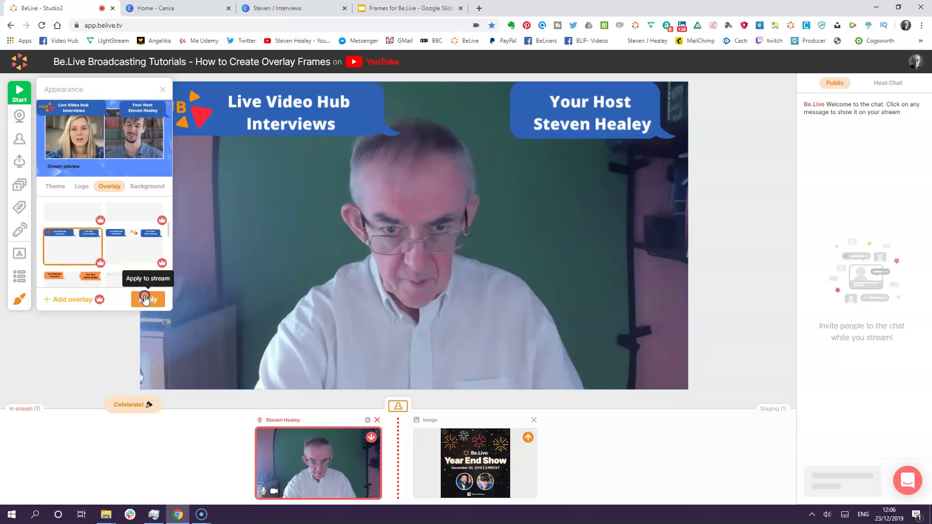
pyautogui.click(117, 242)
pyautogui.click(149, 301)
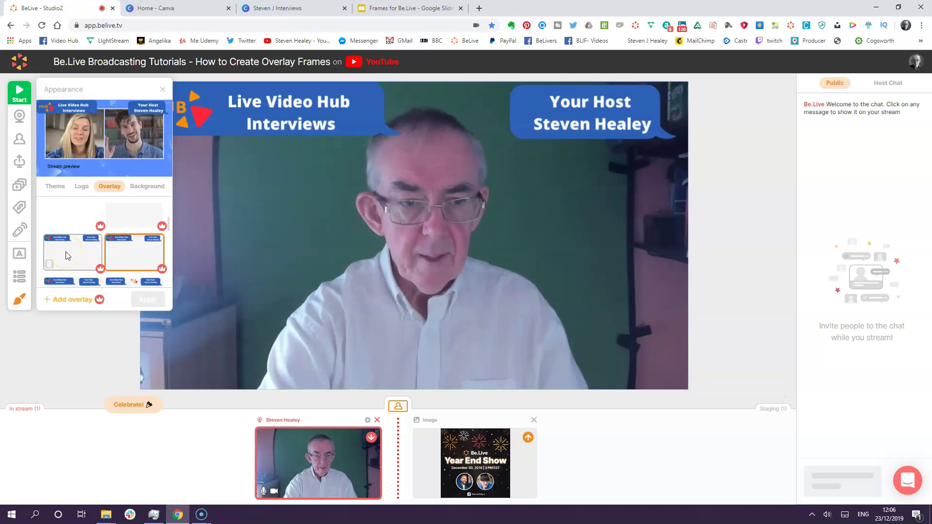
# Clear the stream's speech-bubble overlay by applying the None option
pyautogui.scroll(2, 58, 214)
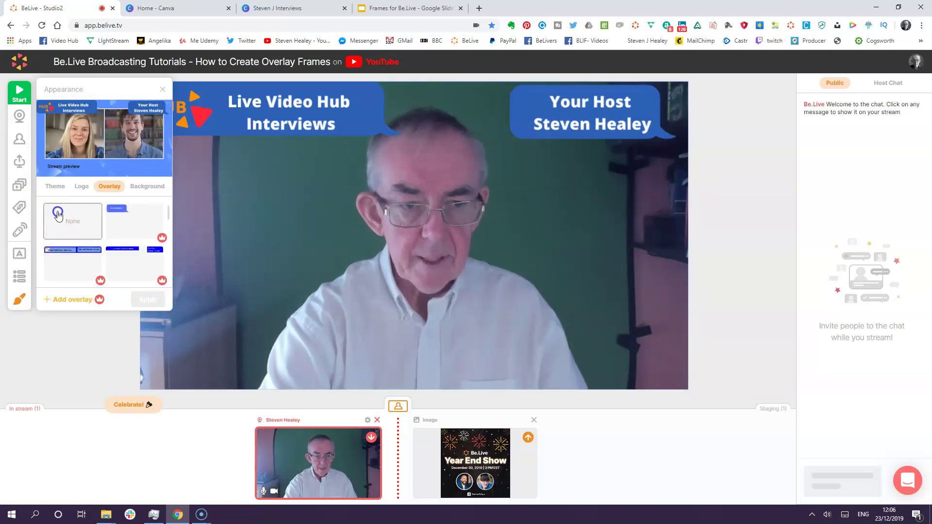
pyautogui.click(58, 214)
pyautogui.click(144, 299)
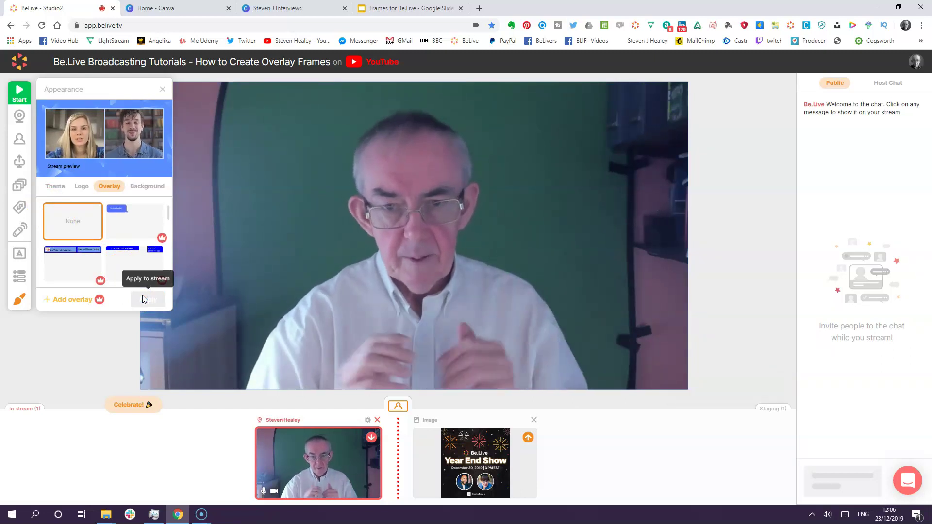
# Switch to the "Frames for Be.Live" presentation in Google Slides and set the slide's background colour to Transparent
pyautogui.click(370, 11)
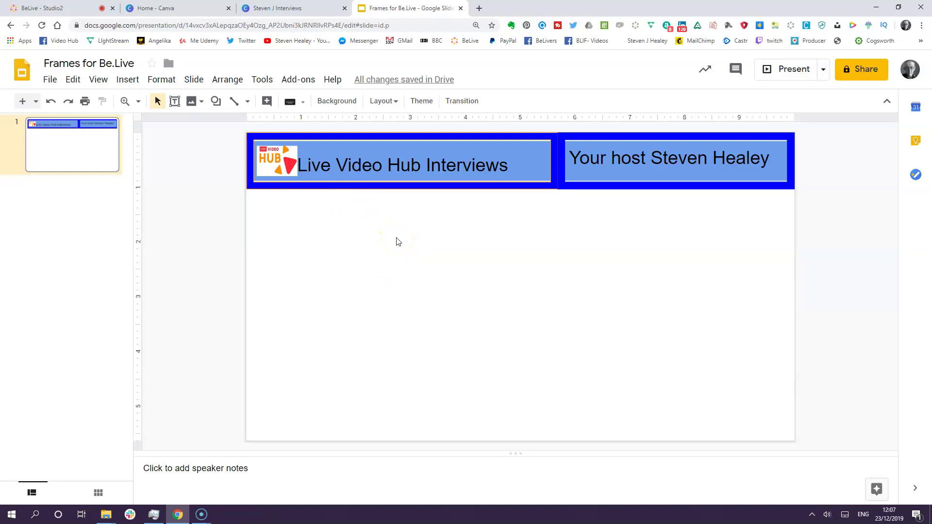
pyautogui.rightClick(397, 240)
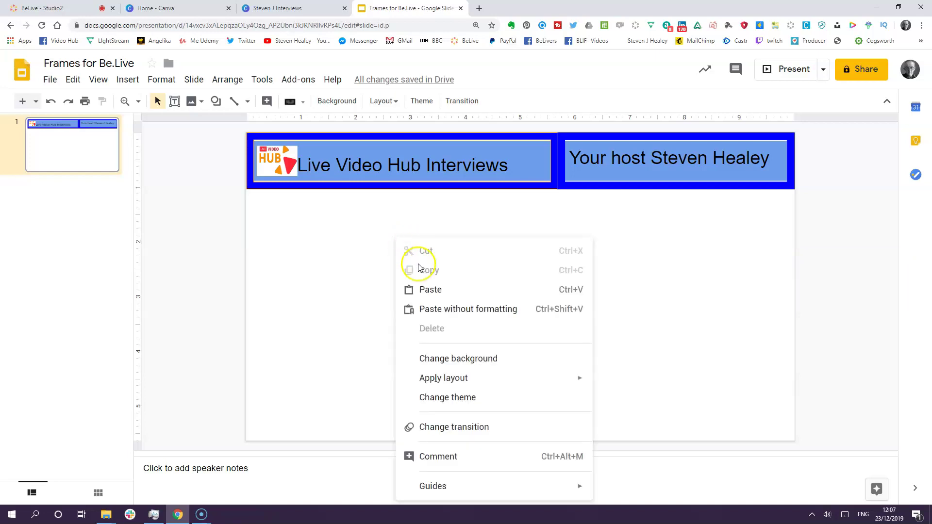
pyautogui.click(451, 359)
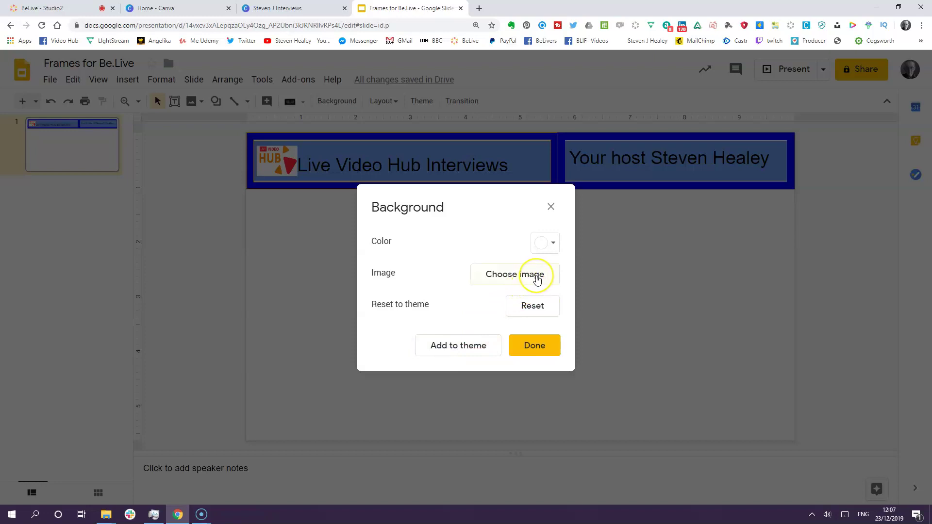
pyautogui.click(544, 243)
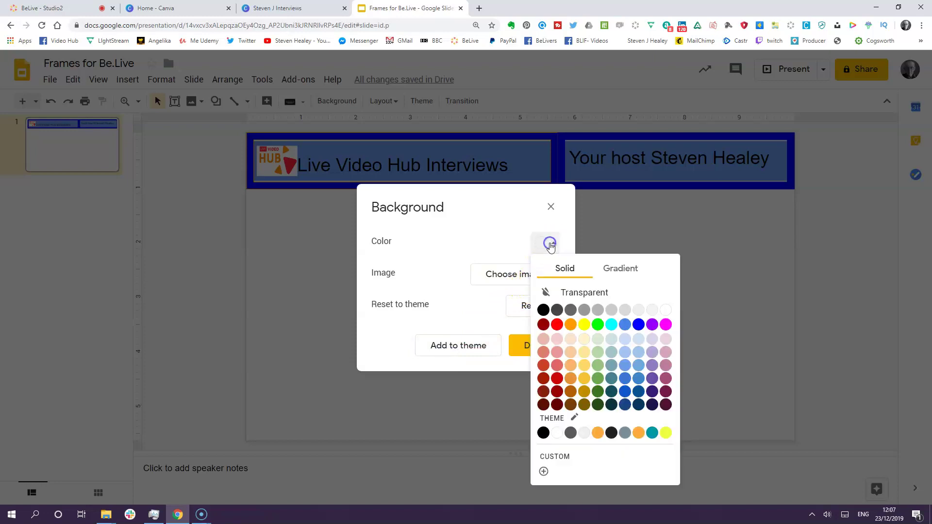
pyautogui.click(574, 293)
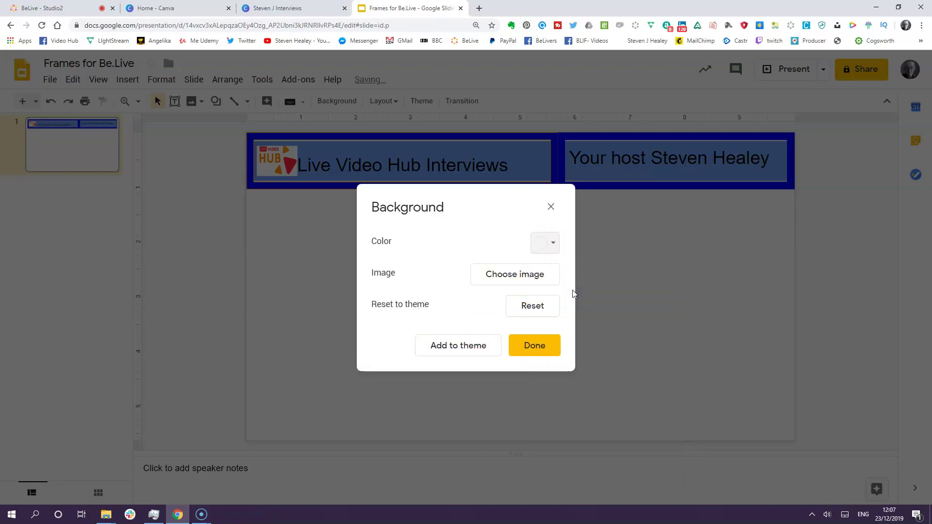
pyautogui.click(536, 345)
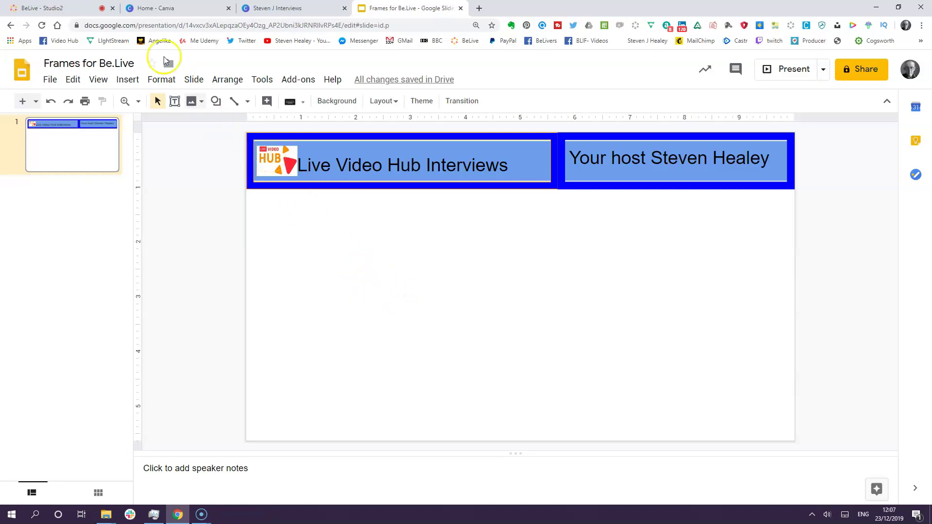
# Switch to Be.Live and apply the white-background "Live Video Hub Interviews" banner overlay, followed by its transparent version
pyautogui.click(43, 7)
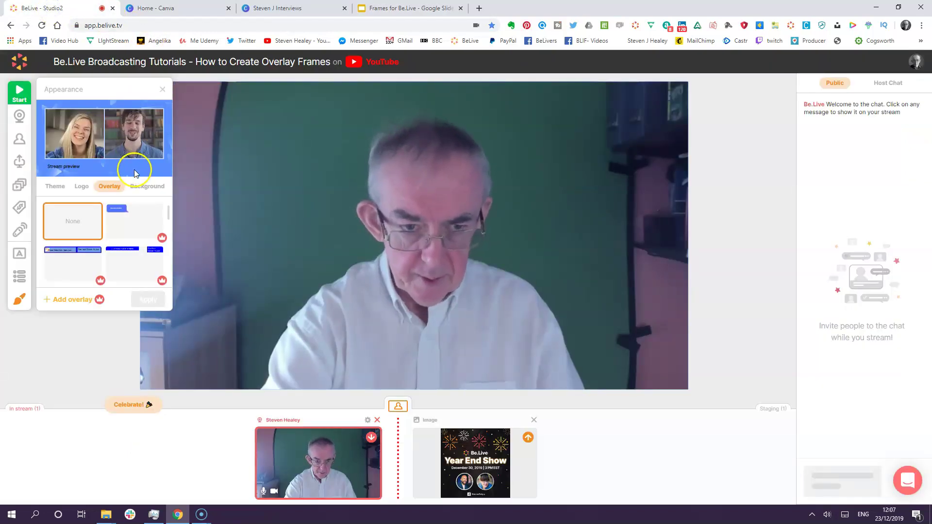
pyautogui.scroll(-2, 129, 207)
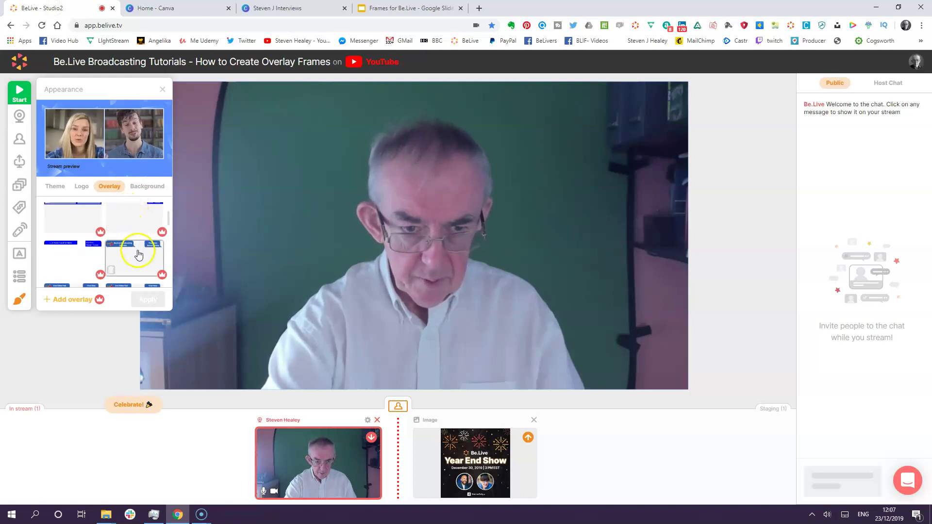
pyautogui.click(73, 253)
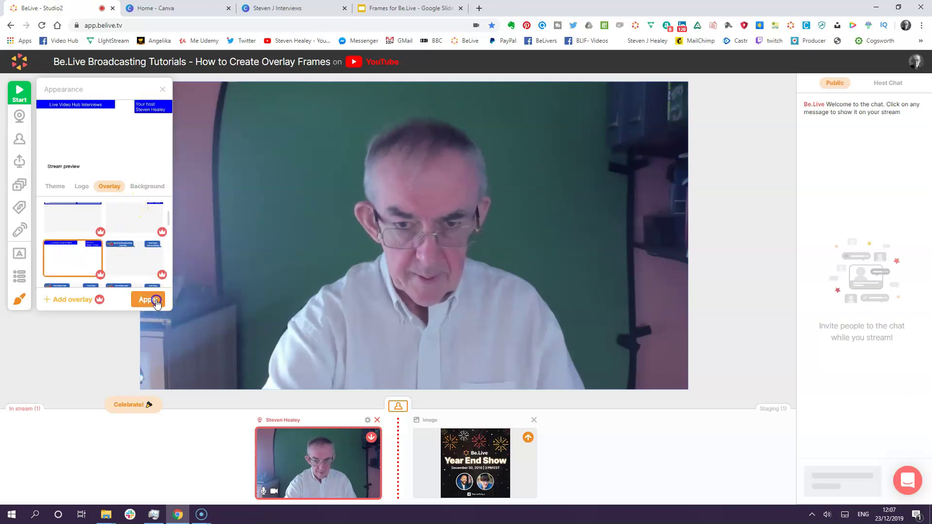
pyautogui.click(148, 300)
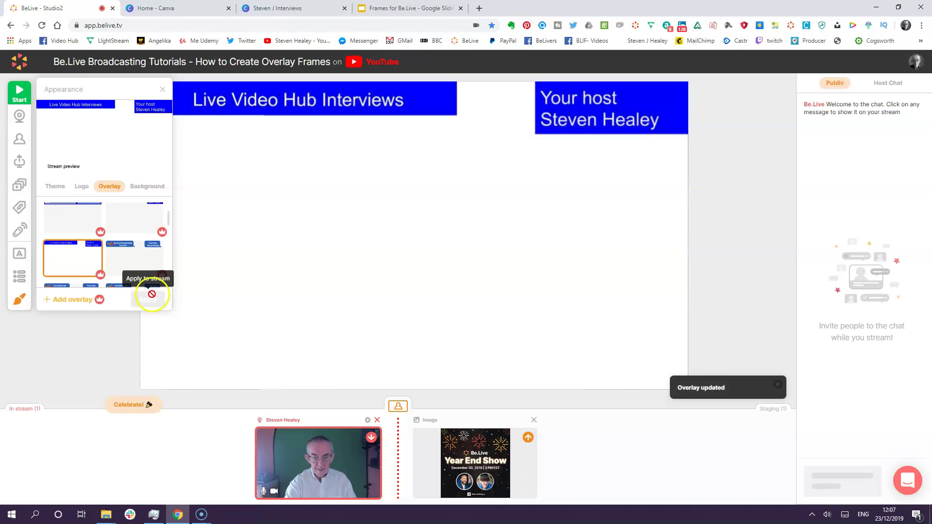
pyautogui.click(126, 227)
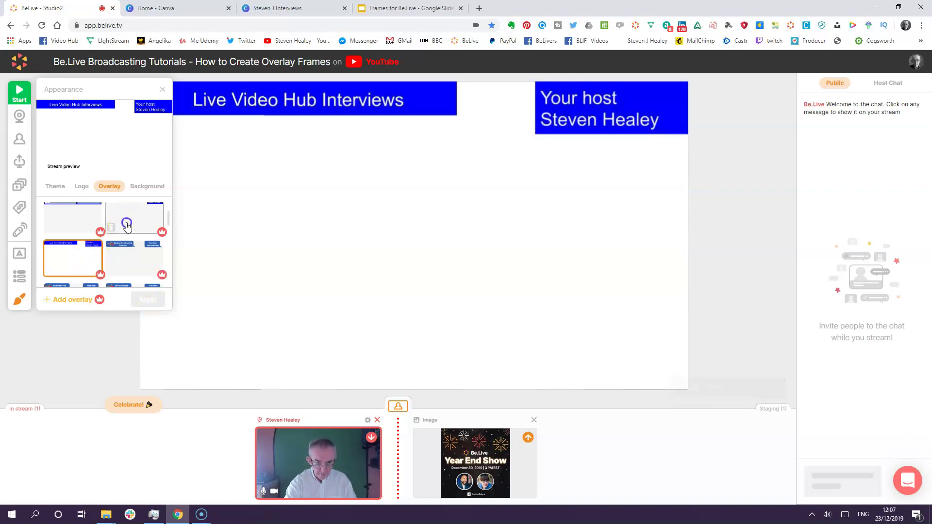
pyautogui.click(158, 299)
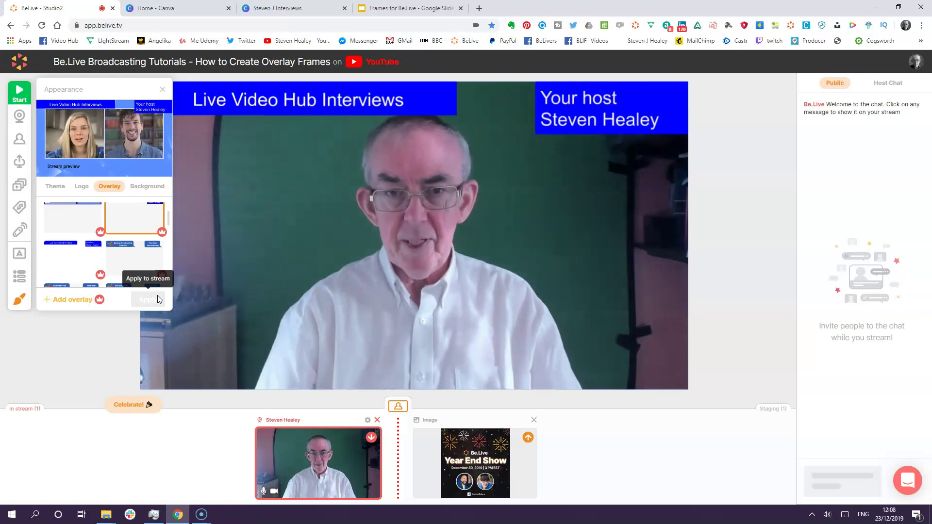
# Replace the banner overlay on the stream with the speech-bubble "Be.Live Broadcasting Tutorials" overlay
pyautogui.scroll(2, 128, 233)
pyautogui.click(128, 233)
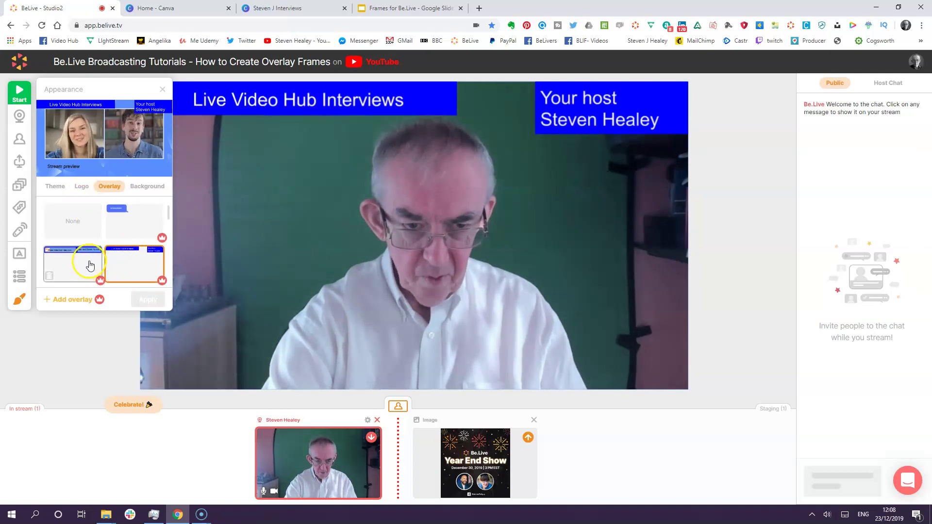
pyautogui.scroll(-1, 90, 264)
pyautogui.click(119, 258)
pyautogui.click(162, 302)
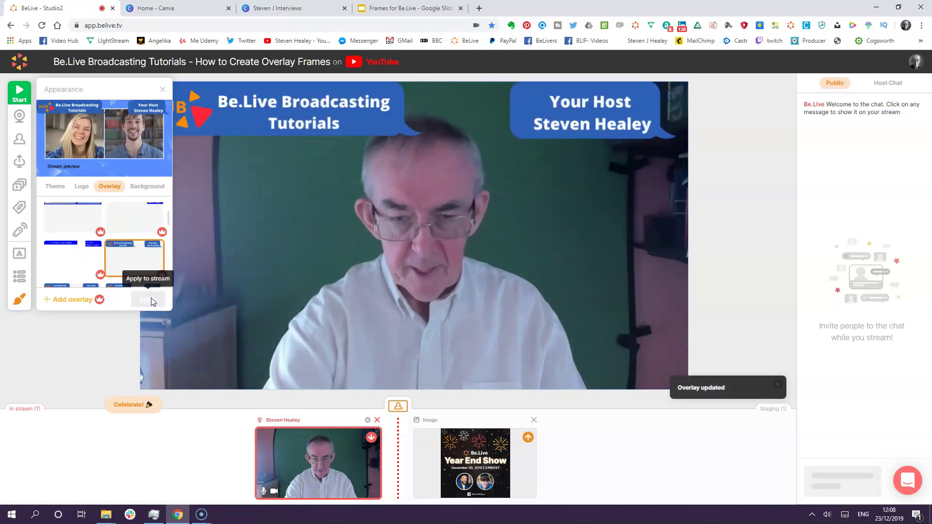